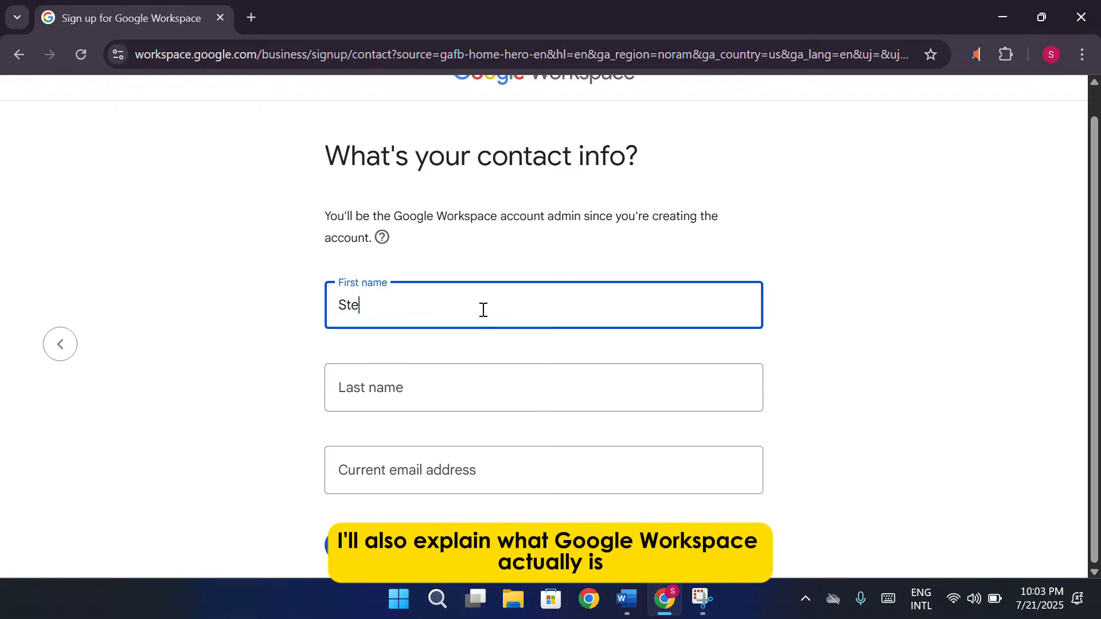
# Fix the typo in the first name and start verifying ownership of the business domain
pyautogui.press('BackSpace')
pyautogui.write('p')
pyautogui.press('BackSpace')
pyautogui.write('eph')
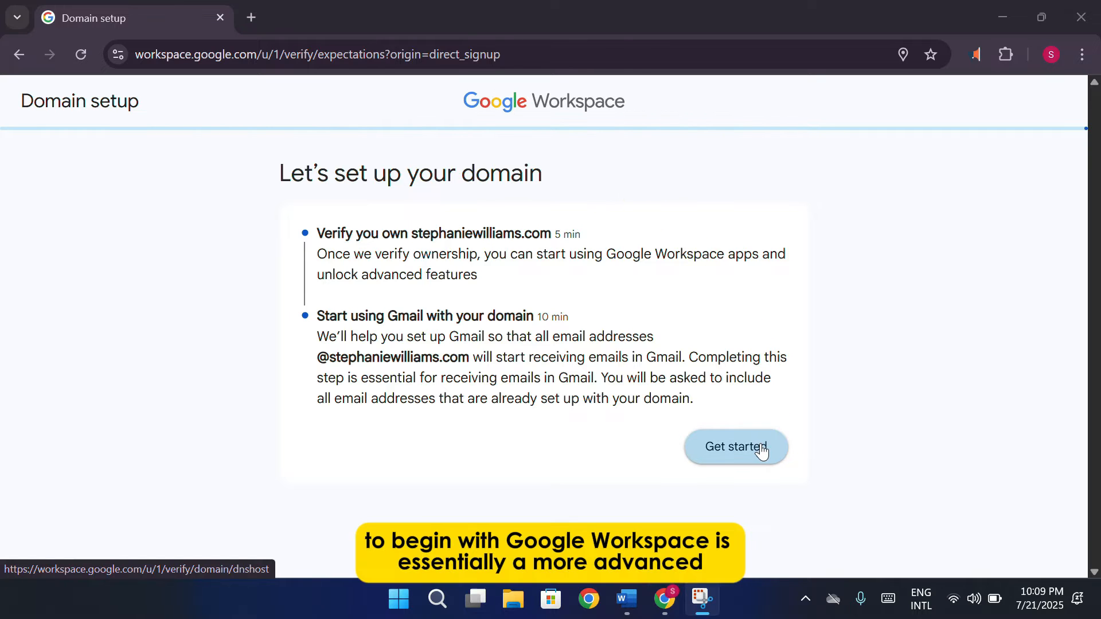
pyautogui.click(762, 450)
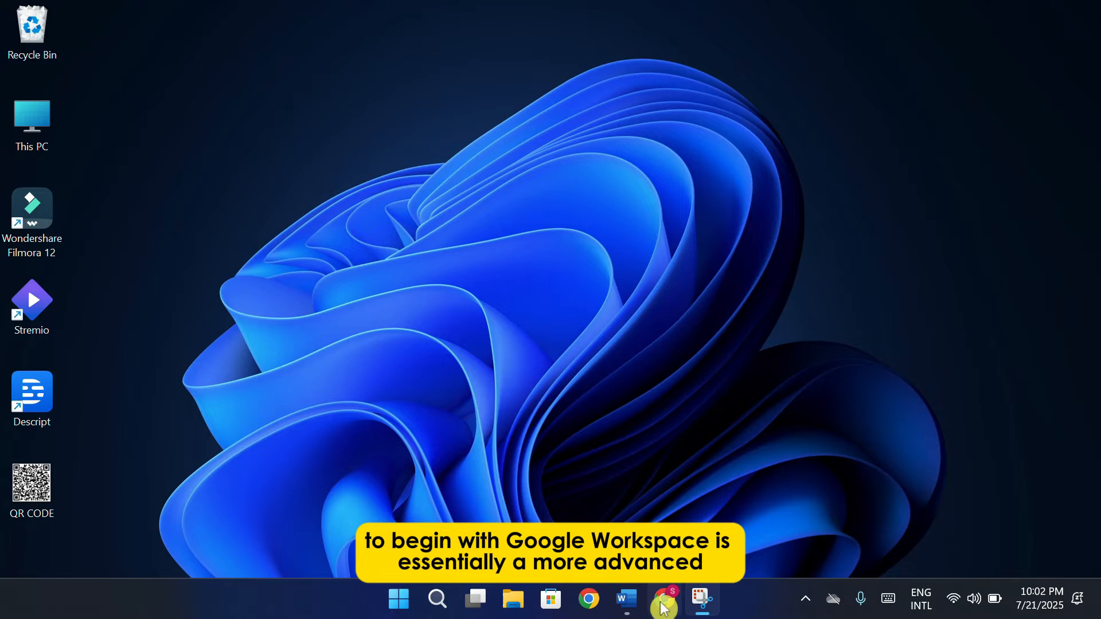
# Restore the Chrome window showing the Google Workspace home page
pyautogui.click(663, 607)
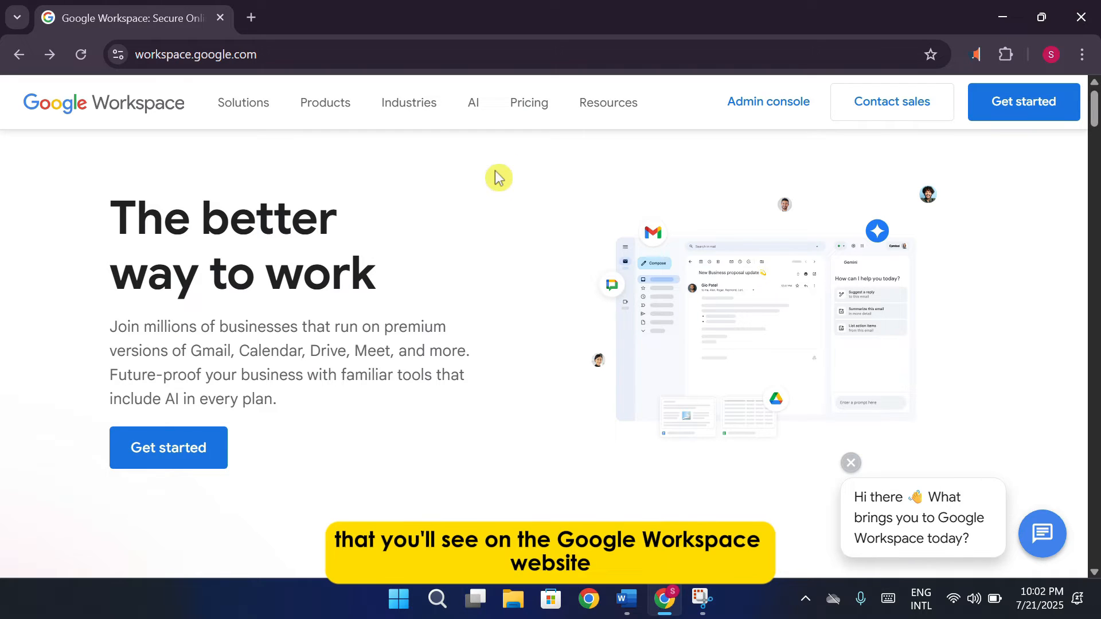
# Start sign-up with the business name entered, 'Just you' as size and region Pakistan
pyautogui.click(185, 451)
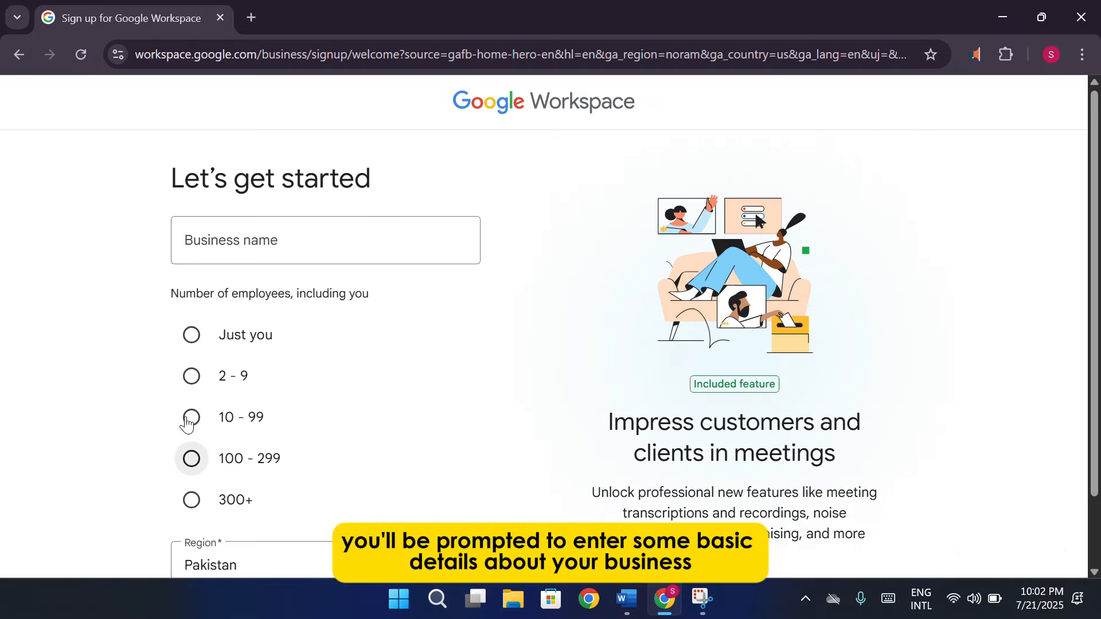
pyautogui.click(388, 228)
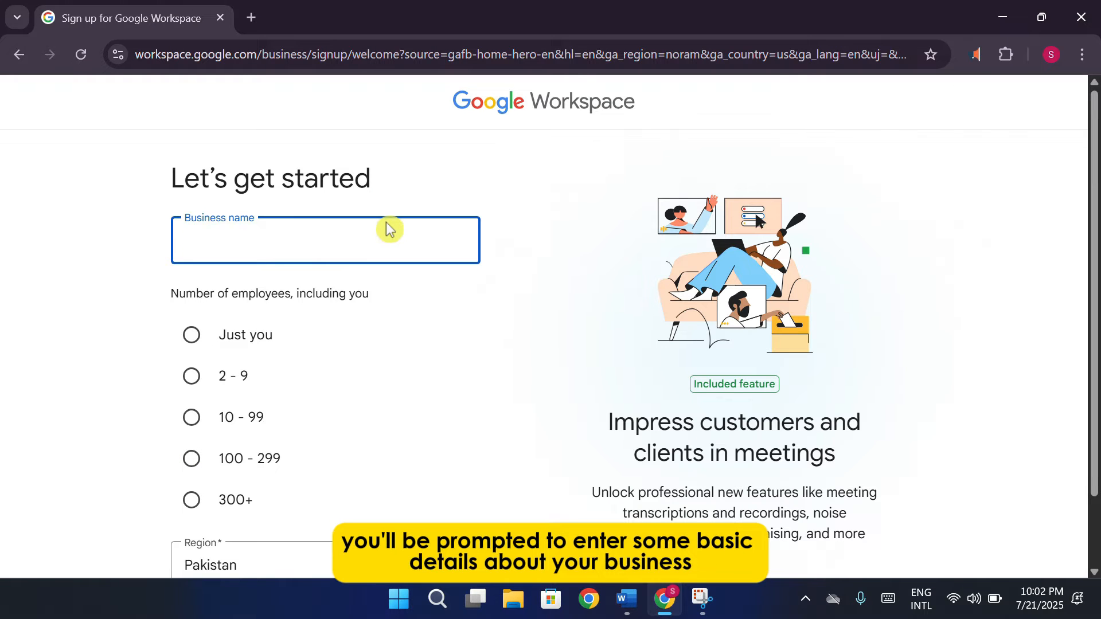
pyautogui.write('Stephanie')
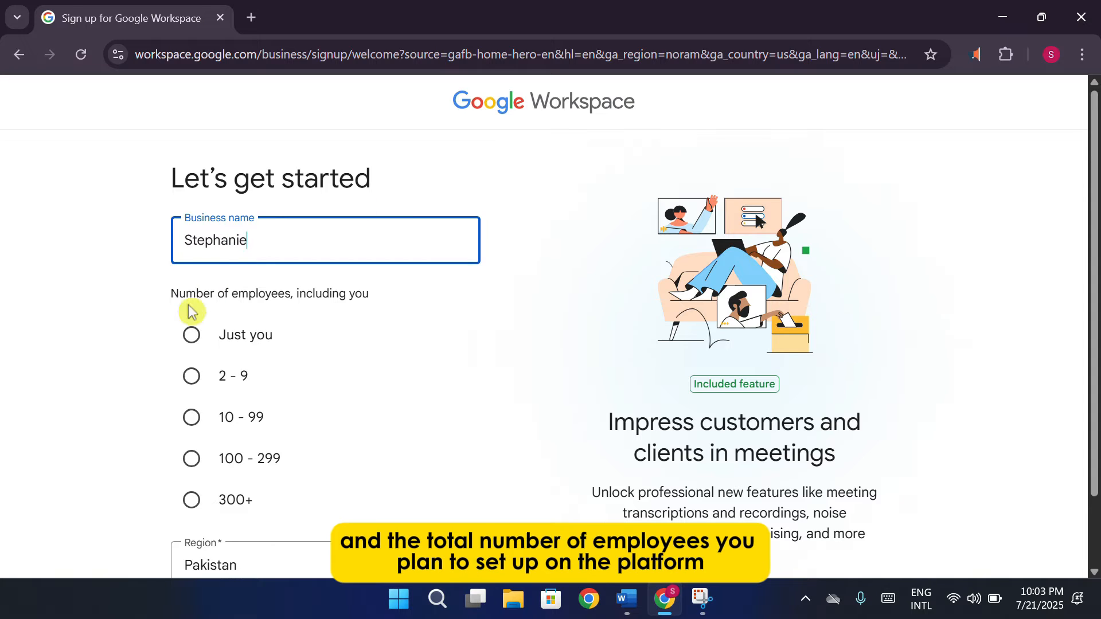
pyautogui.click(193, 338)
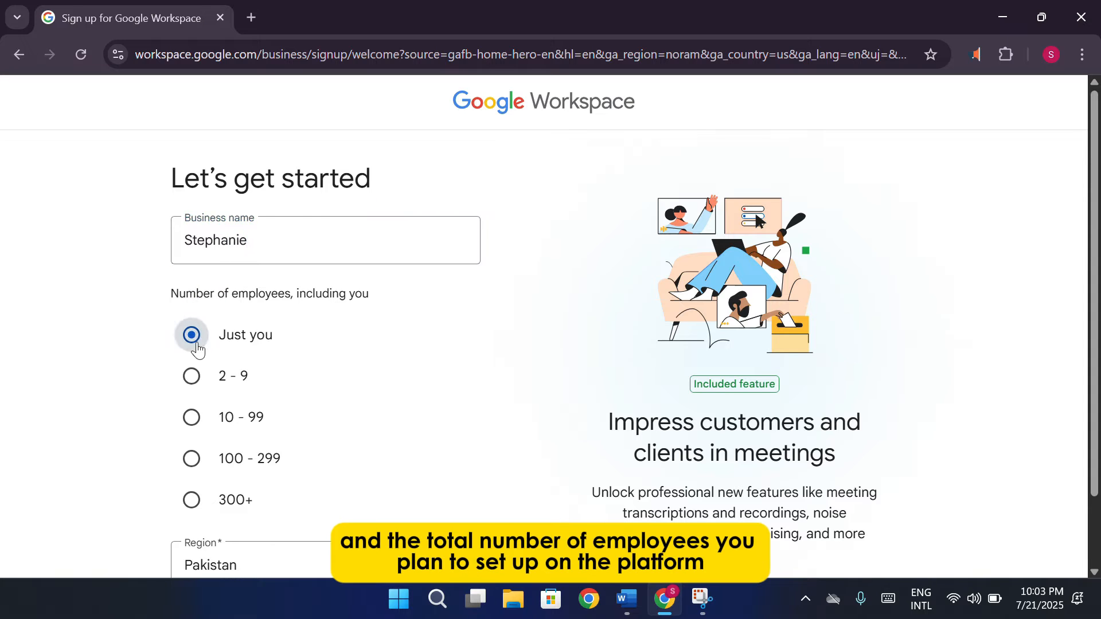
pyautogui.scroll(-1, 387, 379)
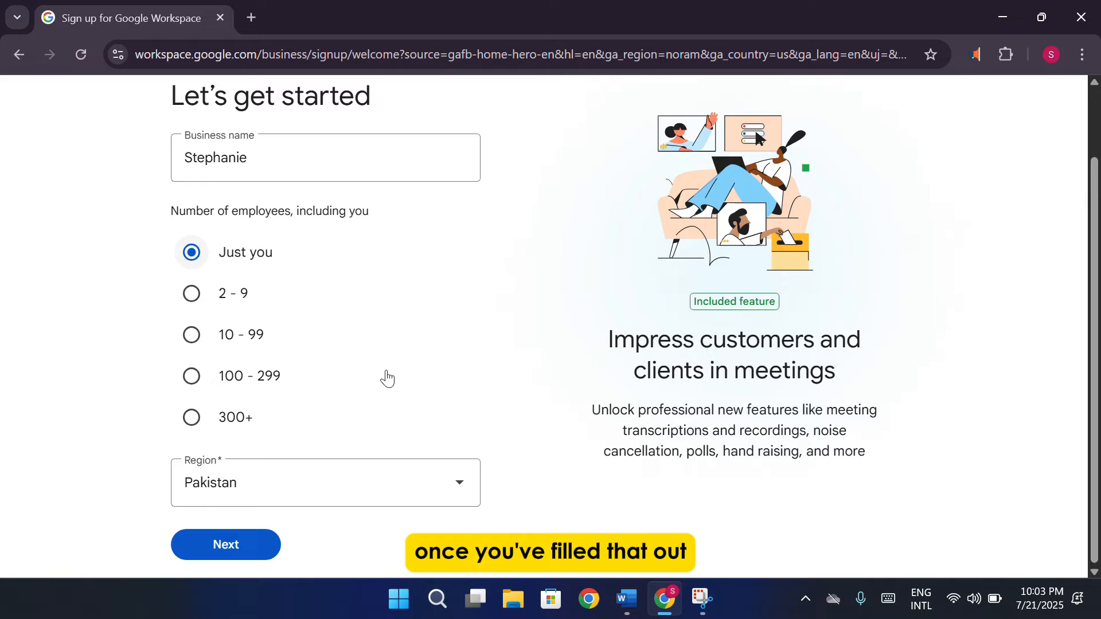
# Enter the admin's first name, last name and current email address, then submit them
pyautogui.click(241, 549)
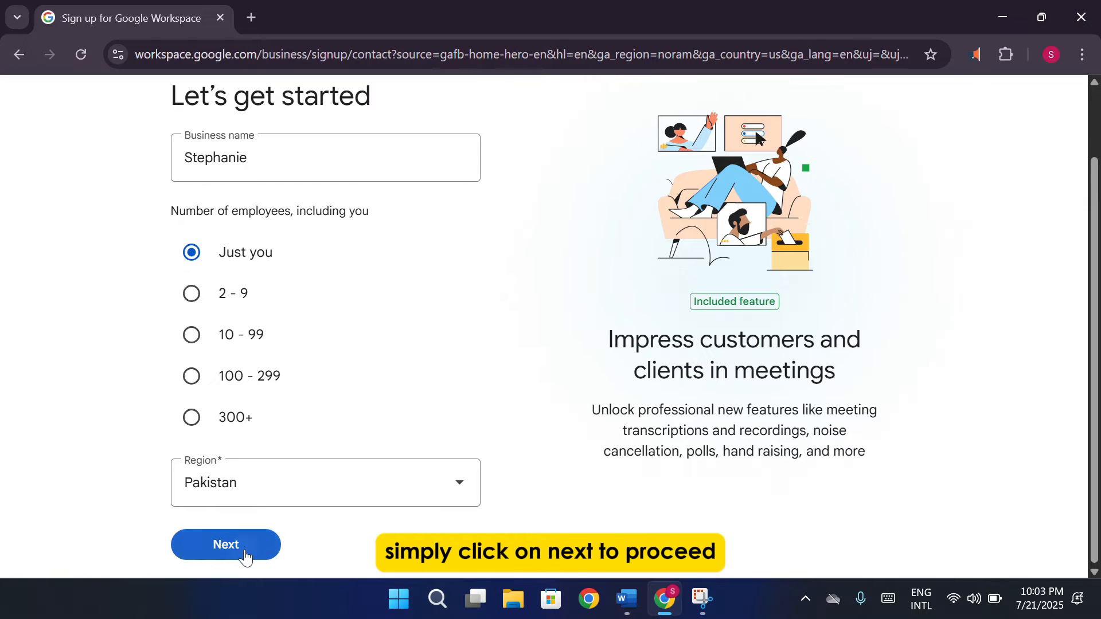
pyautogui.click(483, 310)
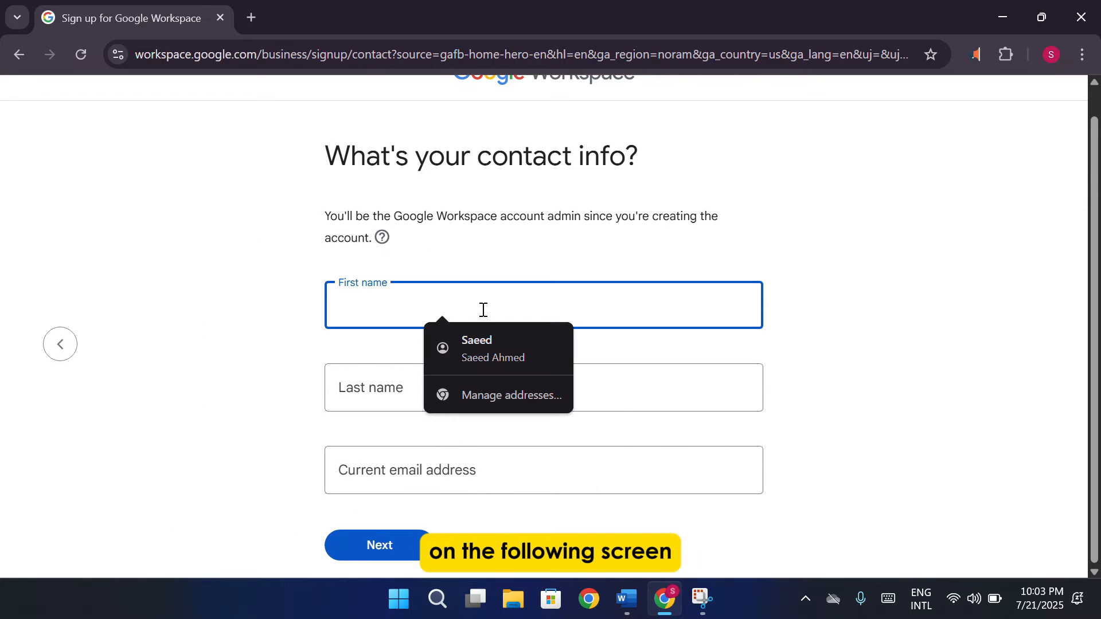
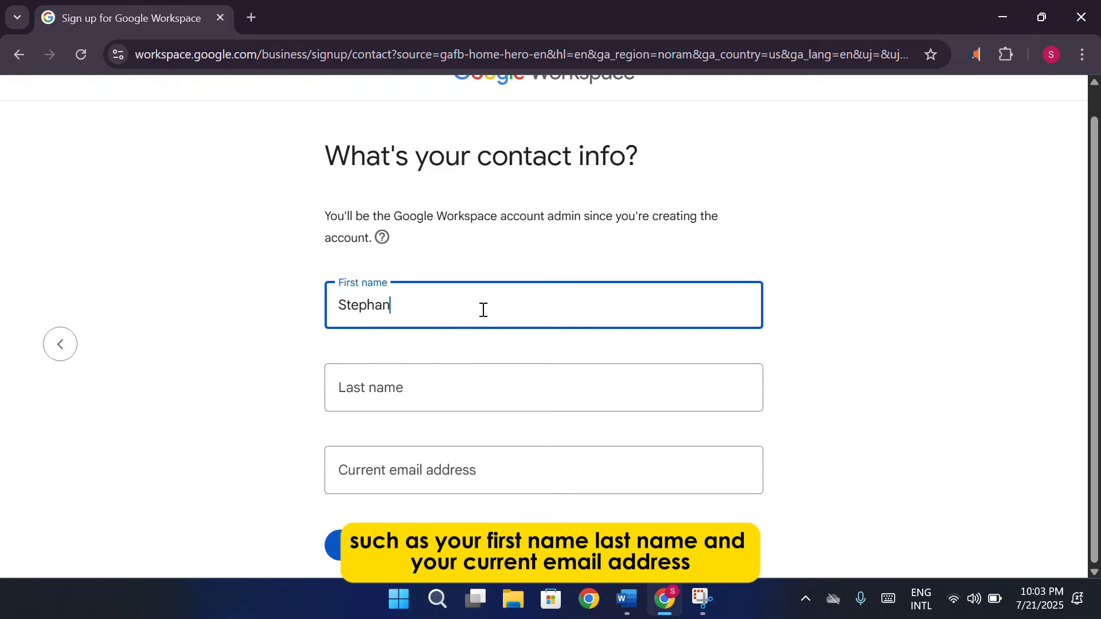
pyautogui.click(512, 381)
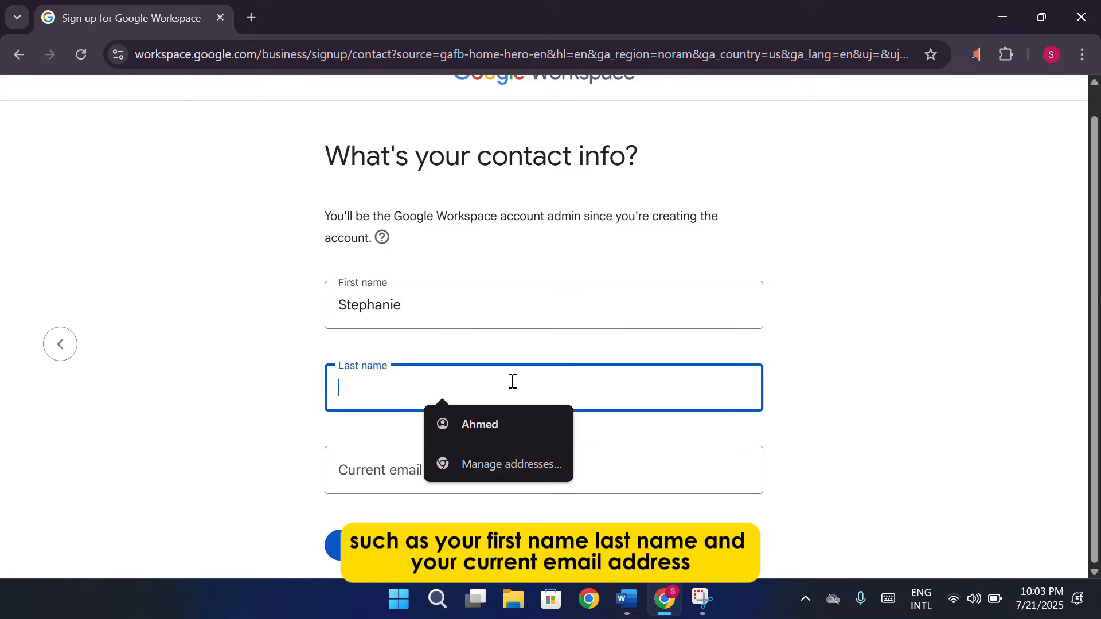
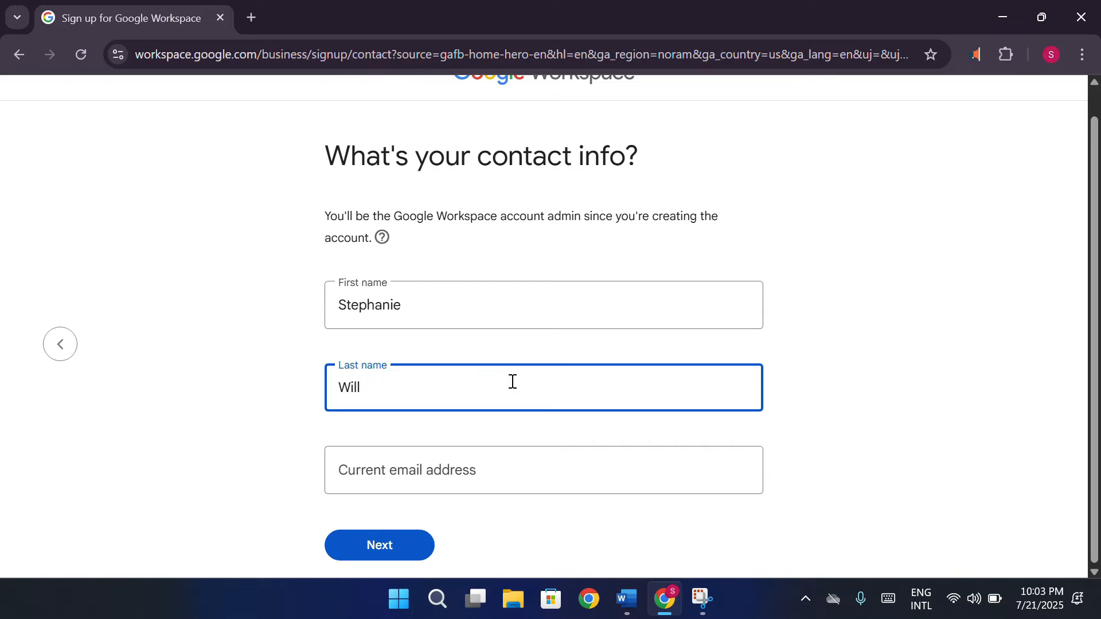
pyautogui.click(742, 484)
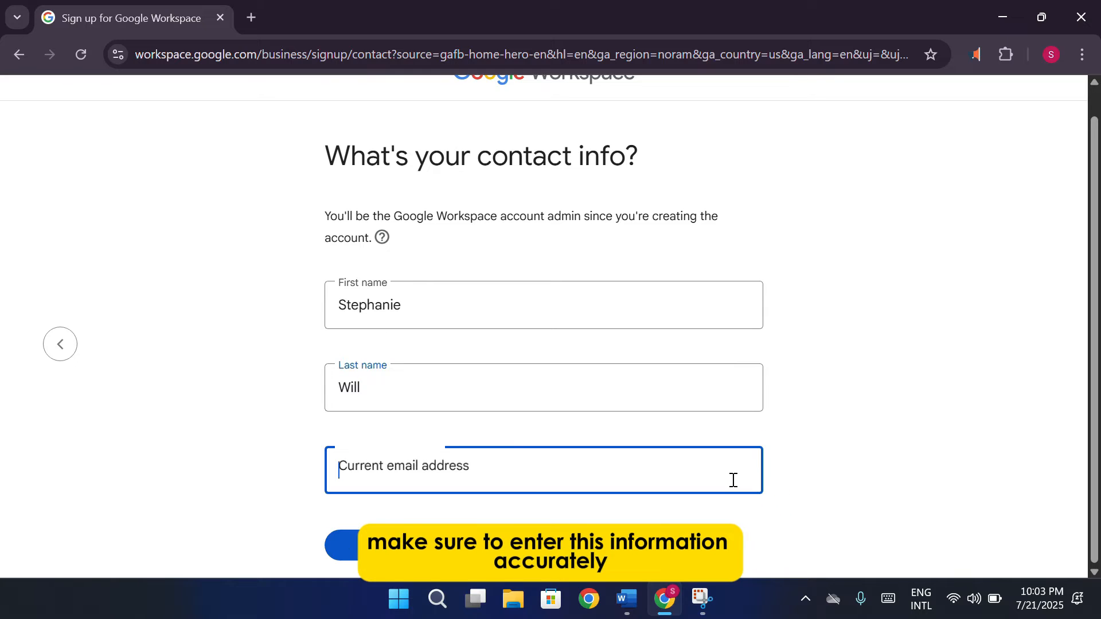
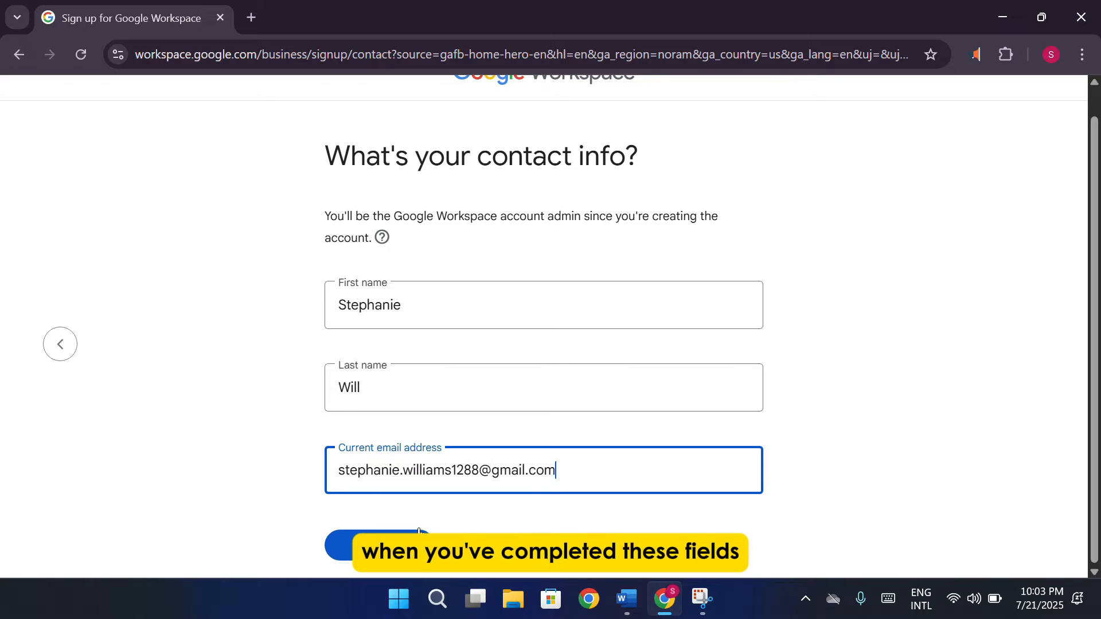
pyautogui.click(418, 533)
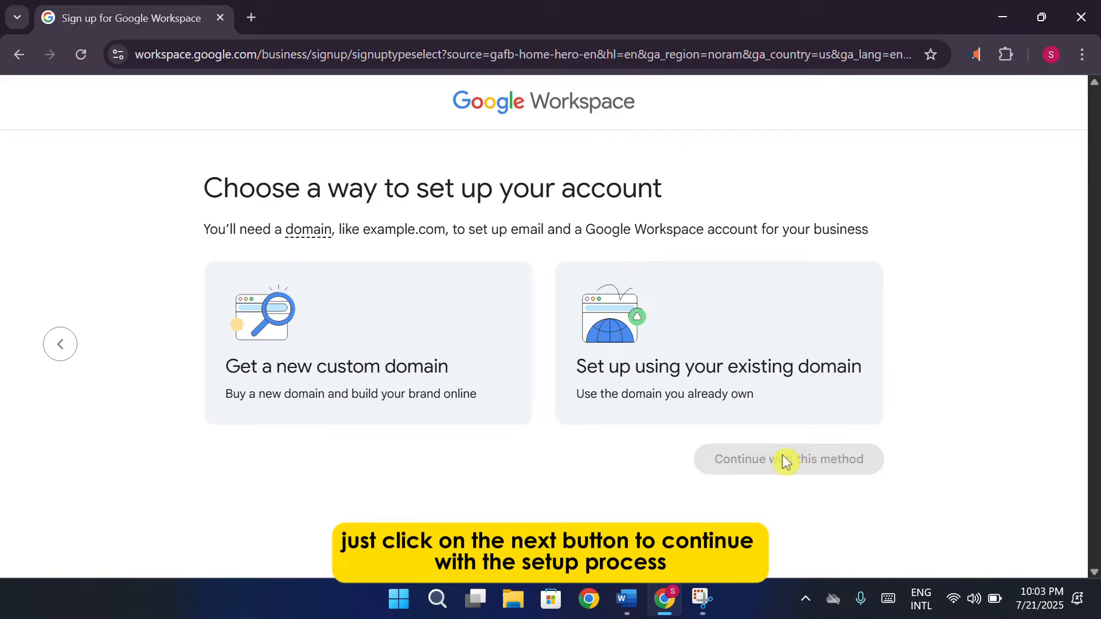
# Choose to set up the account by buying a new custom domain
pyautogui.click(713, 403)
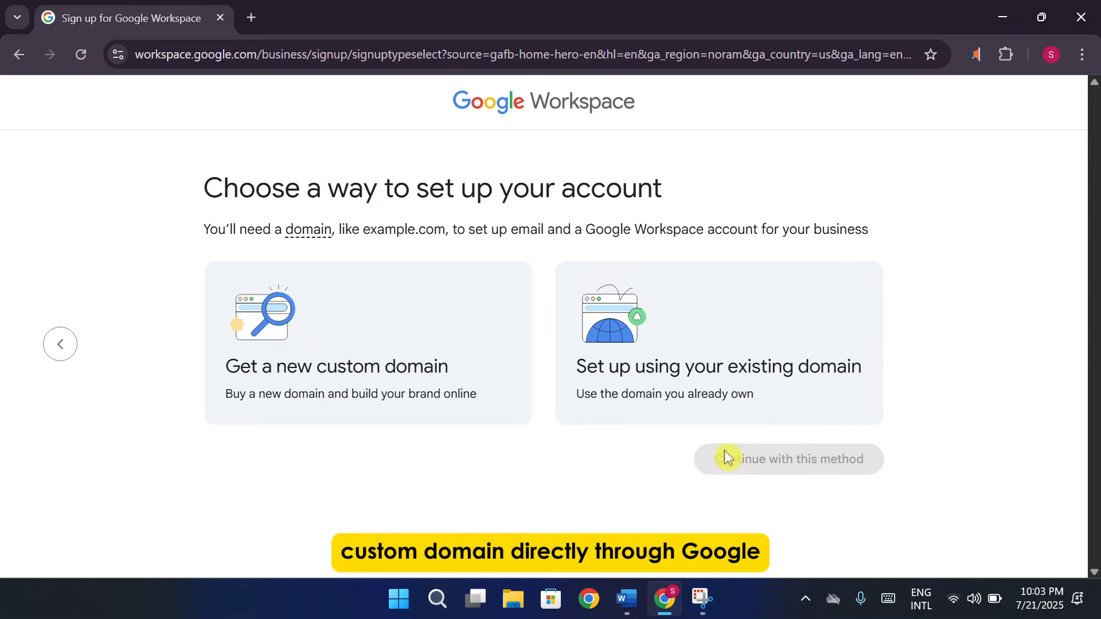
pyautogui.click(504, 413)
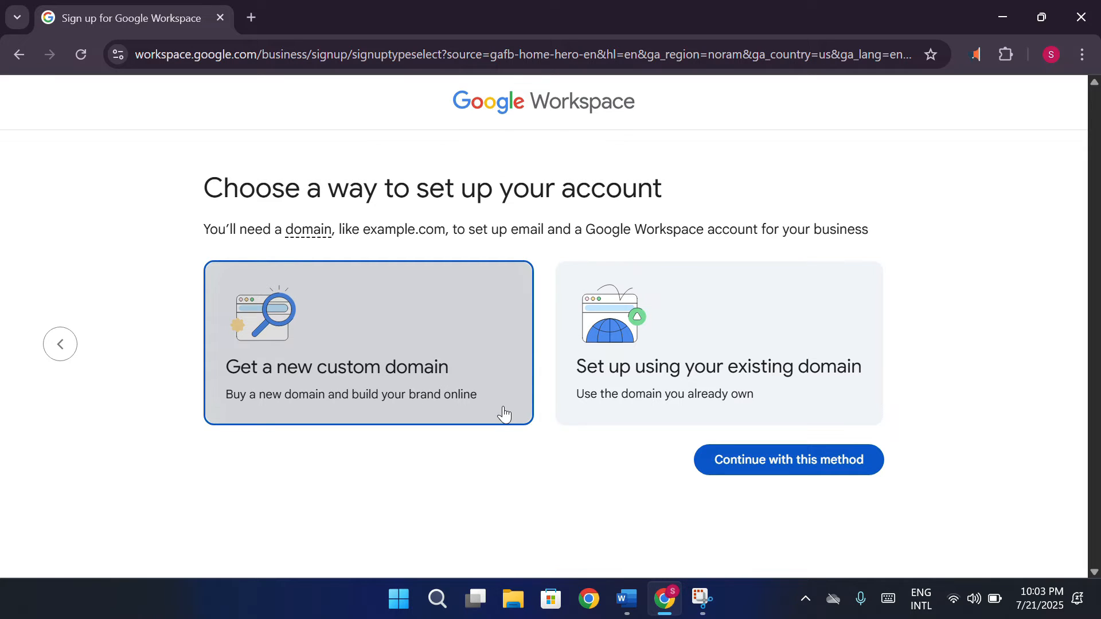
pyautogui.click(733, 459)
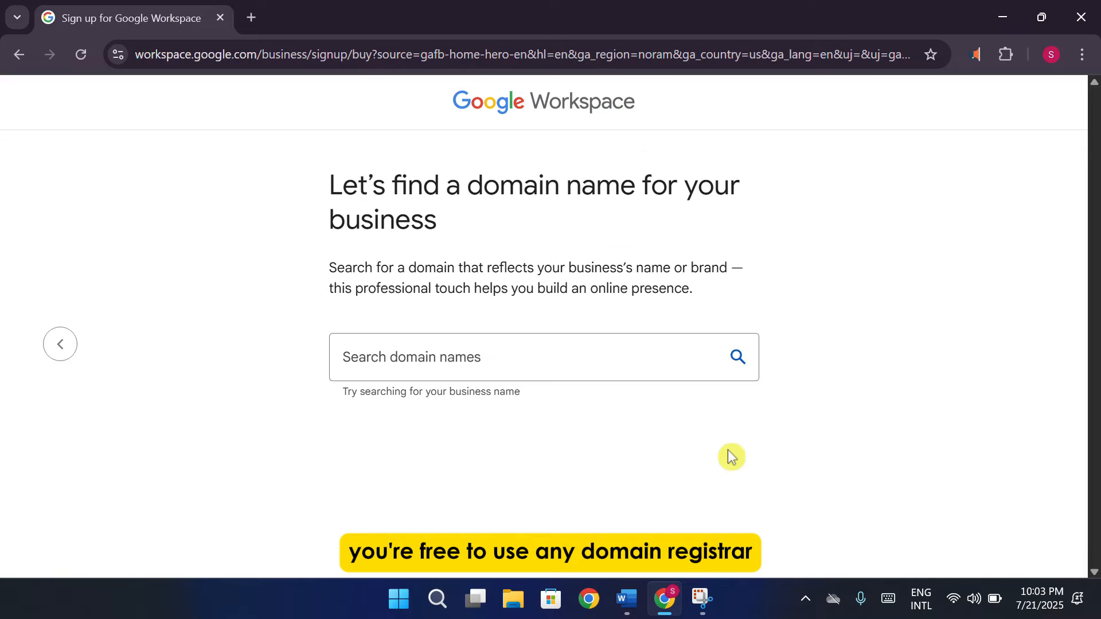
# Search for a domain based on the business name, review results, then return to setup-method choice
pyautogui.click(635, 364)
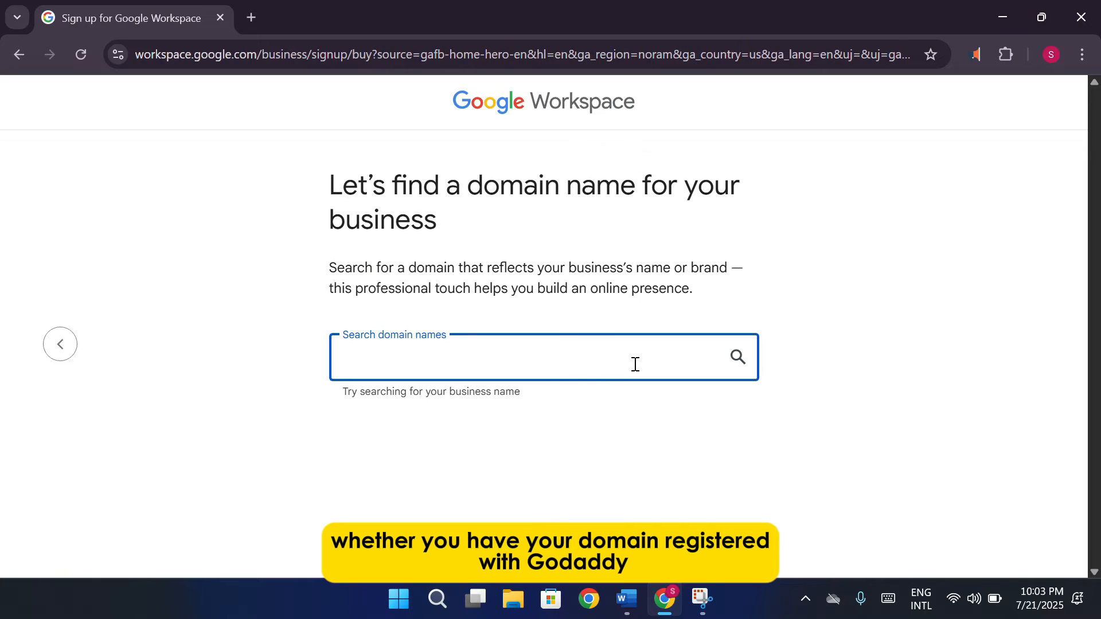
pyautogui.write('Stwe')
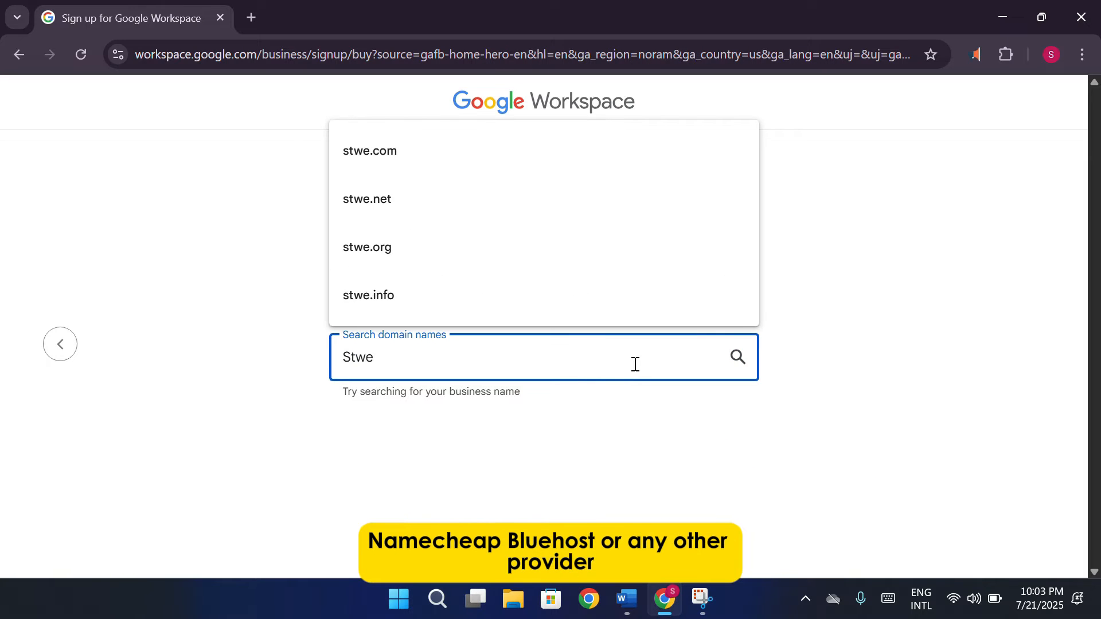
pyautogui.press('BackSpace')
pyautogui.press('BackSpace')
pyautogui.write('ep')
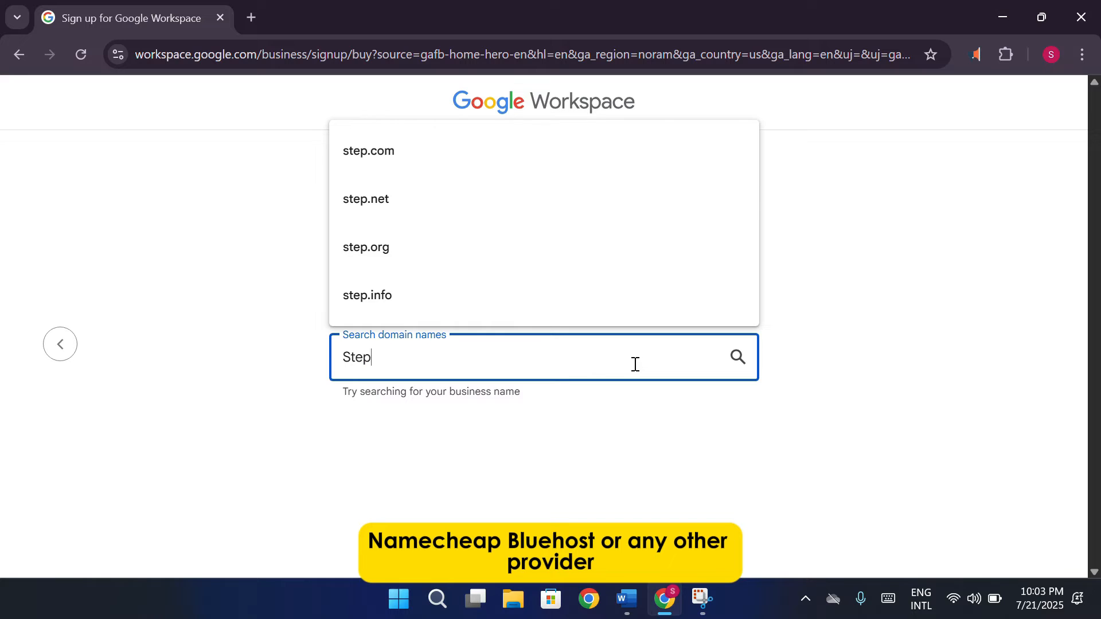
pyautogui.write('hanie')
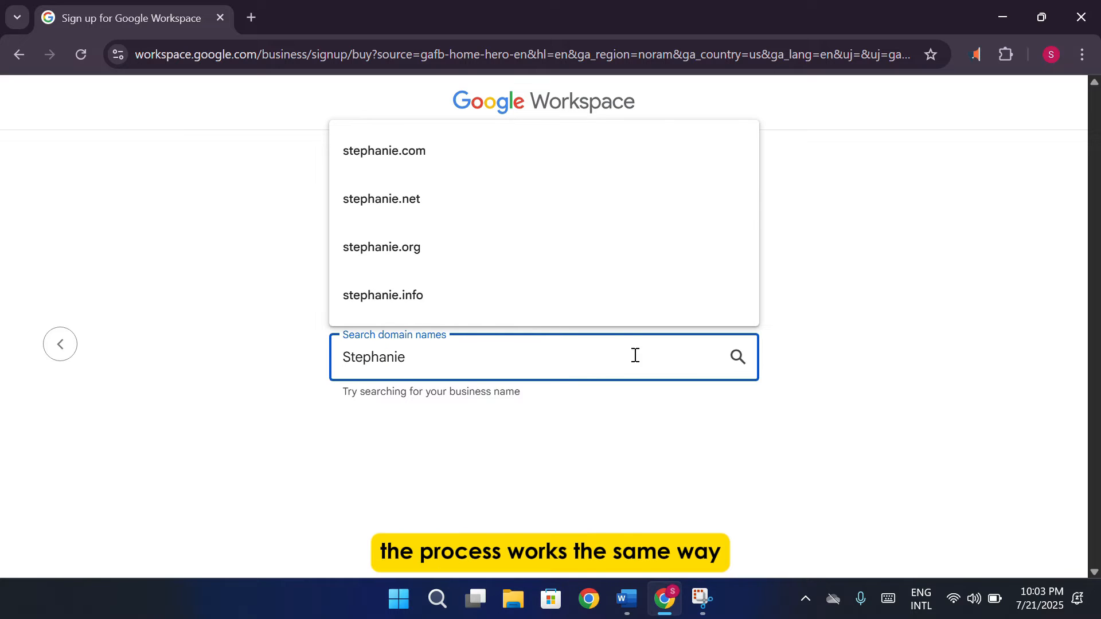
pyautogui.click(554, 215)
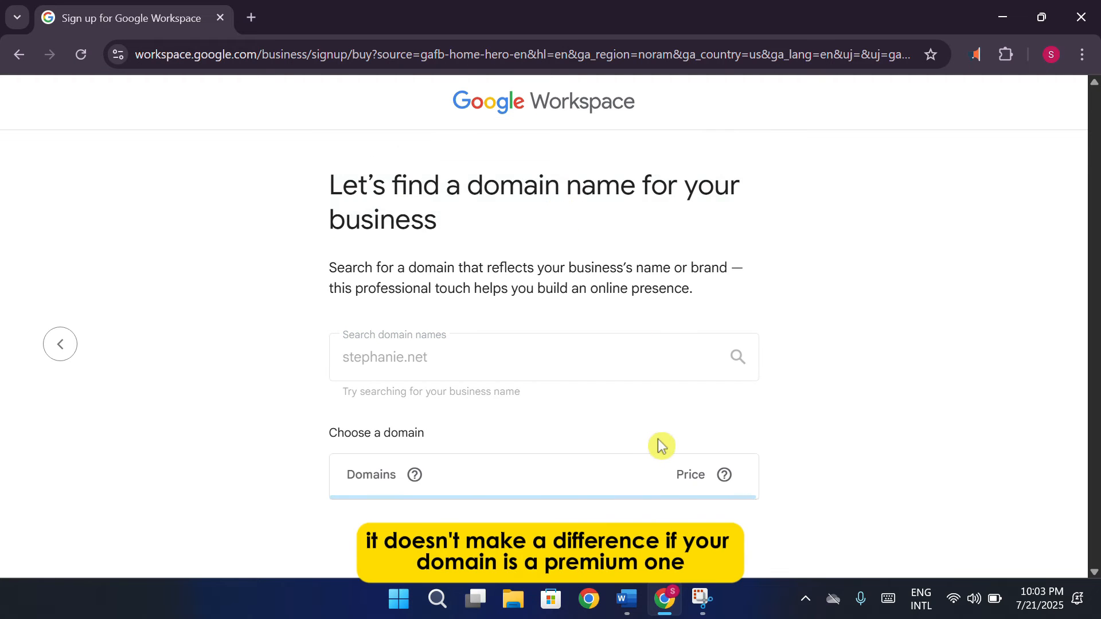
pyautogui.scroll(-5, 660, 446)
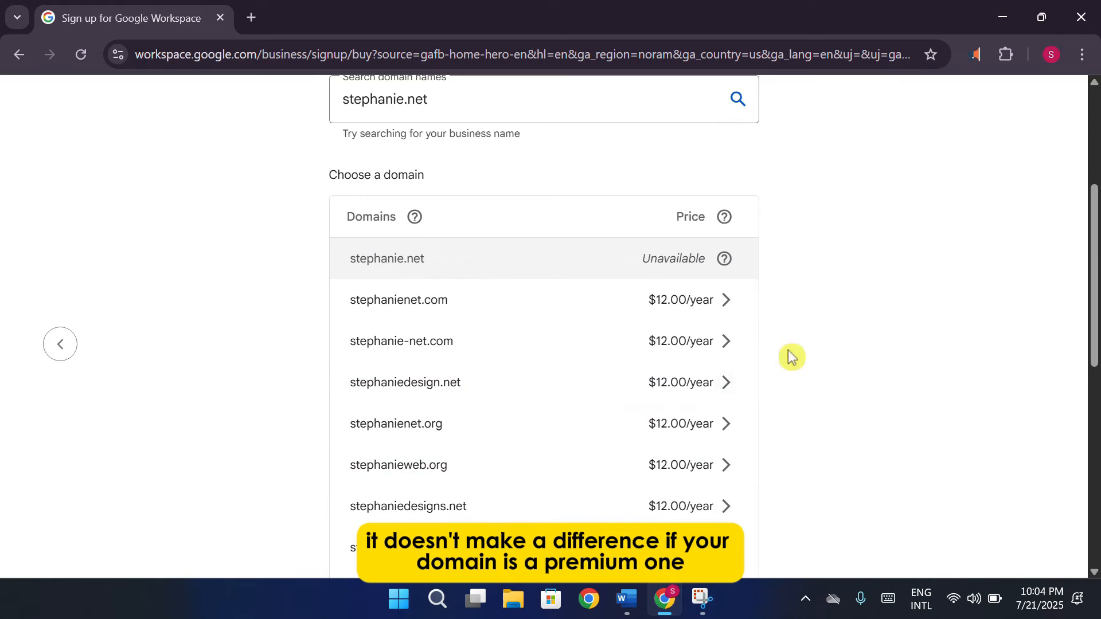
pyautogui.scroll(-5, 838, 344)
pyautogui.scroll(-5, 849, 333)
pyautogui.scroll(15, 849, 333)
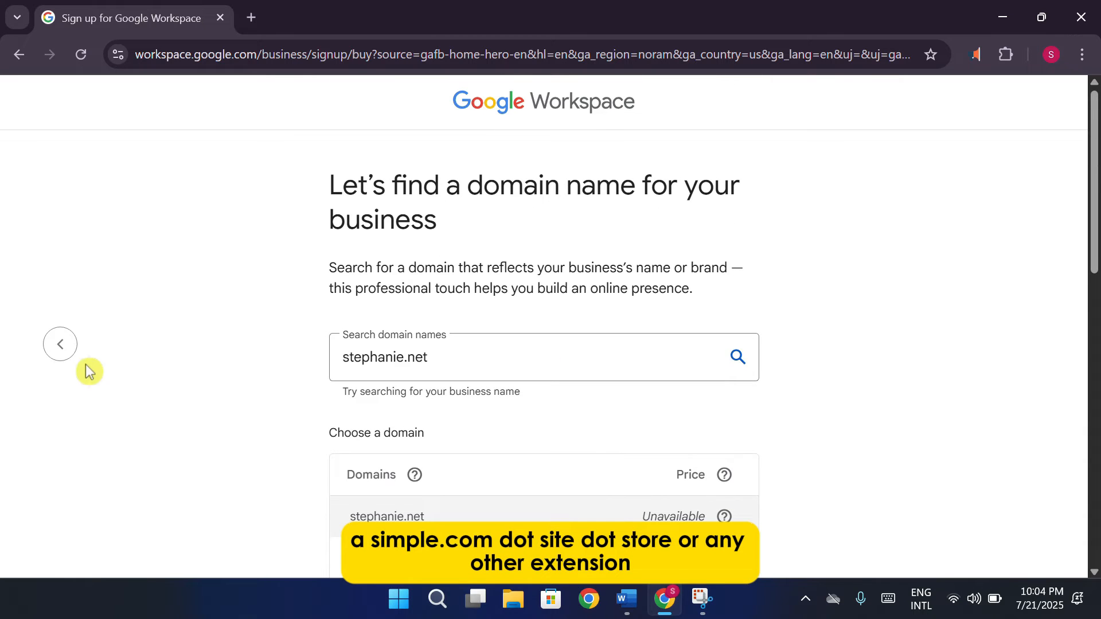
pyautogui.click(64, 347)
# Choose the existing-domain setup method and submit the business's .com domain
pyautogui.click(763, 395)
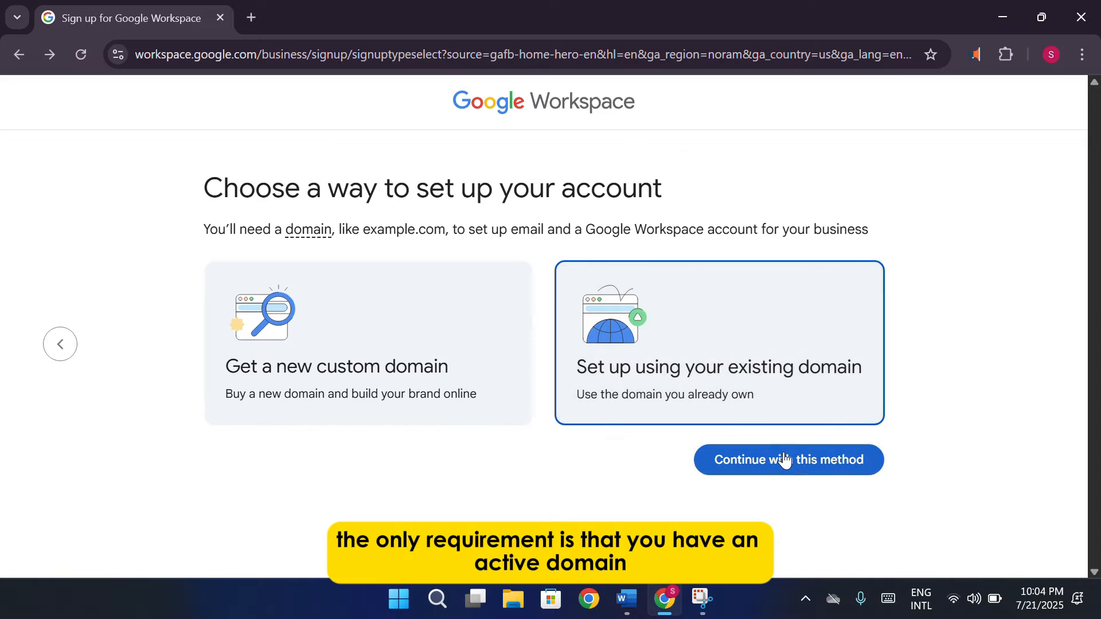
pyautogui.click(783, 459)
pyautogui.click(361, 485)
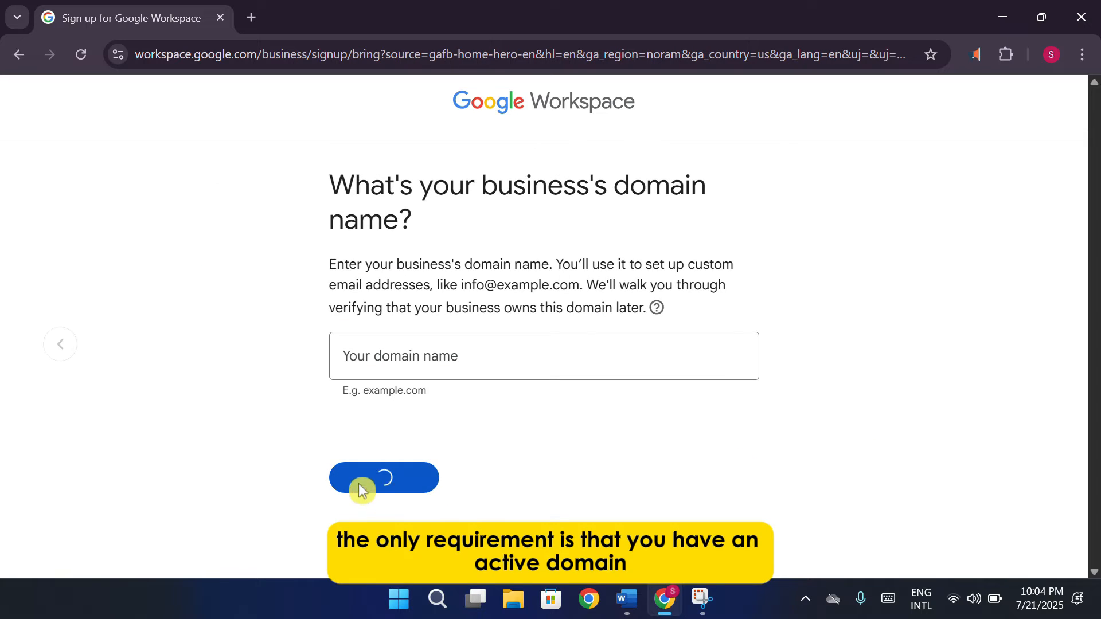
pyautogui.click(497, 365)
pyautogui.write('ste')
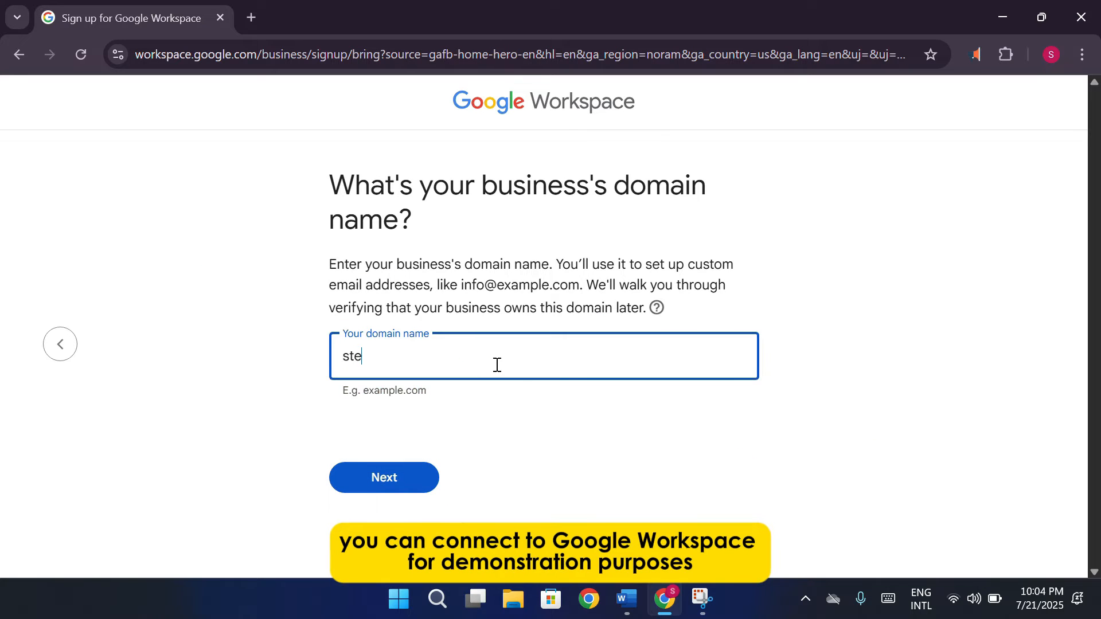
pyautogui.press('BackSpace')
pyautogui.write('ephanie.com')
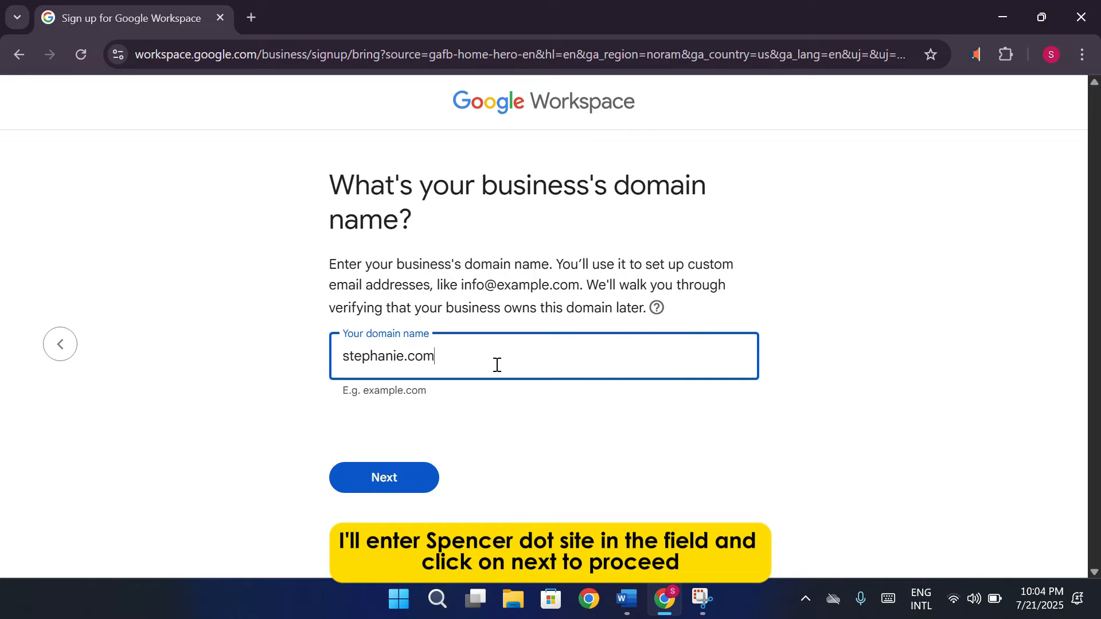
pyautogui.click(367, 490)
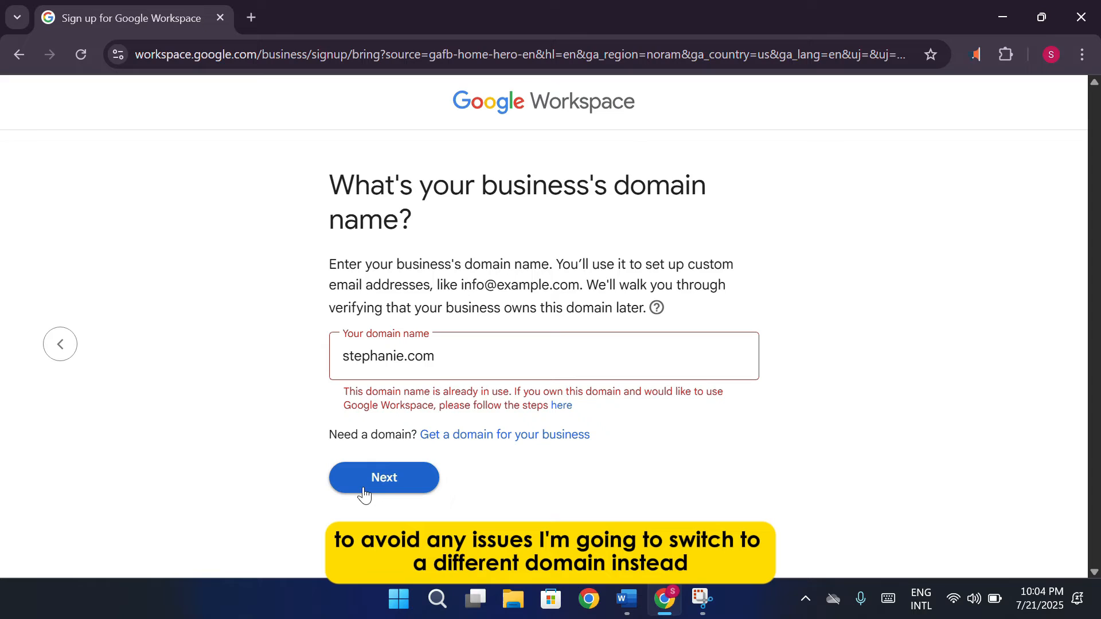
# After the 'already in use' error, extend the domain name and resubmit it
pyautogui.click(399, 359)
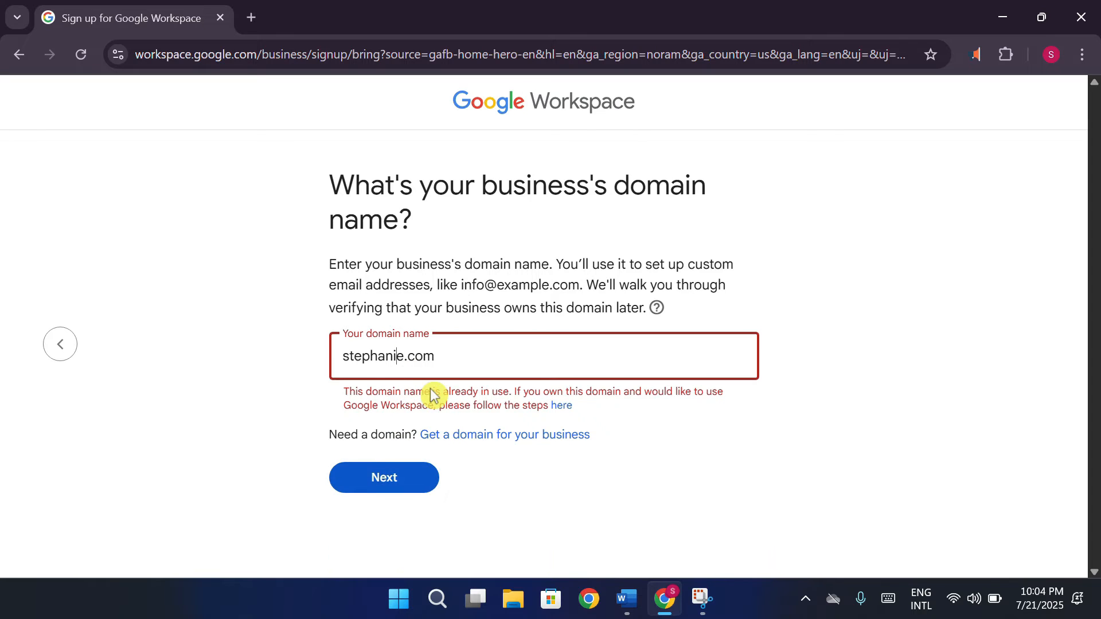
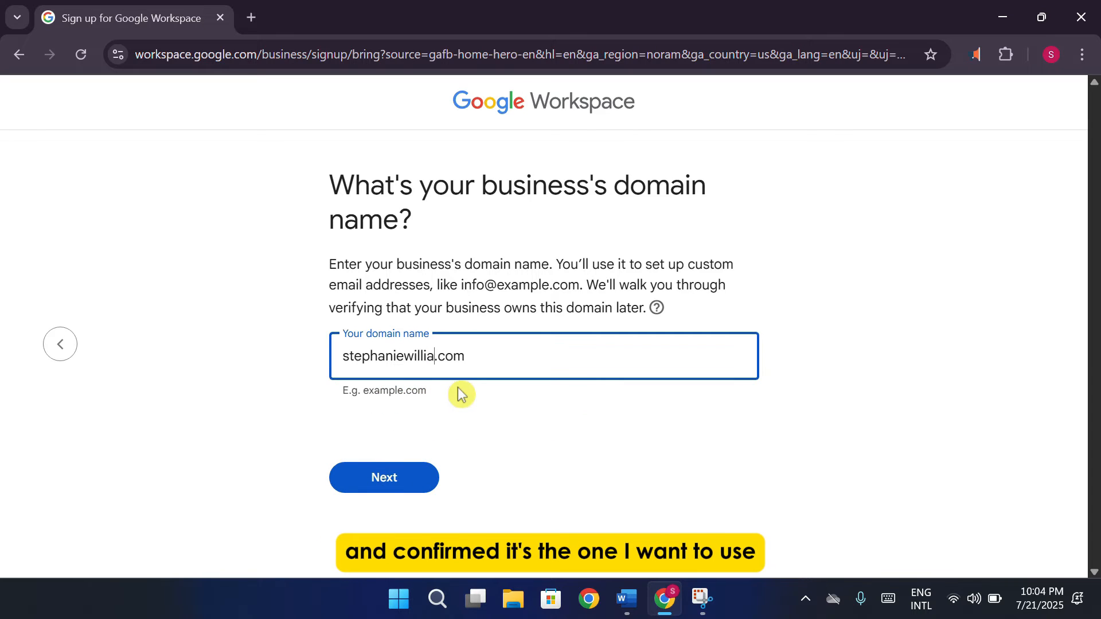
pyautogui.press('Return')
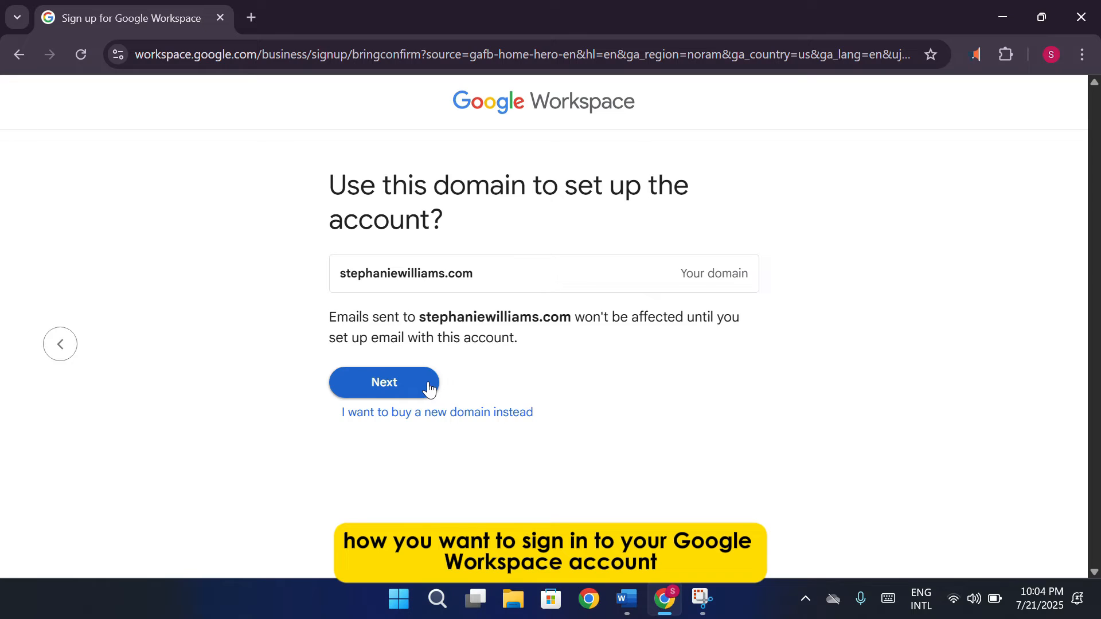
# Confirm the domain and set the account username and password
pyautogui.click(429, 385)
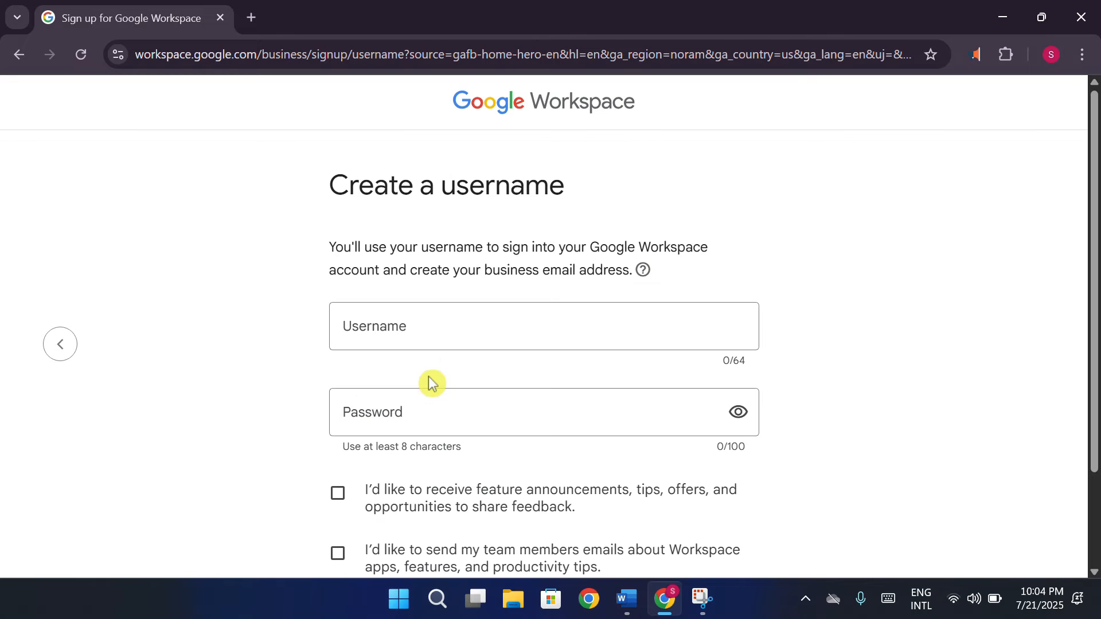
pyautogui.click(473, 333)
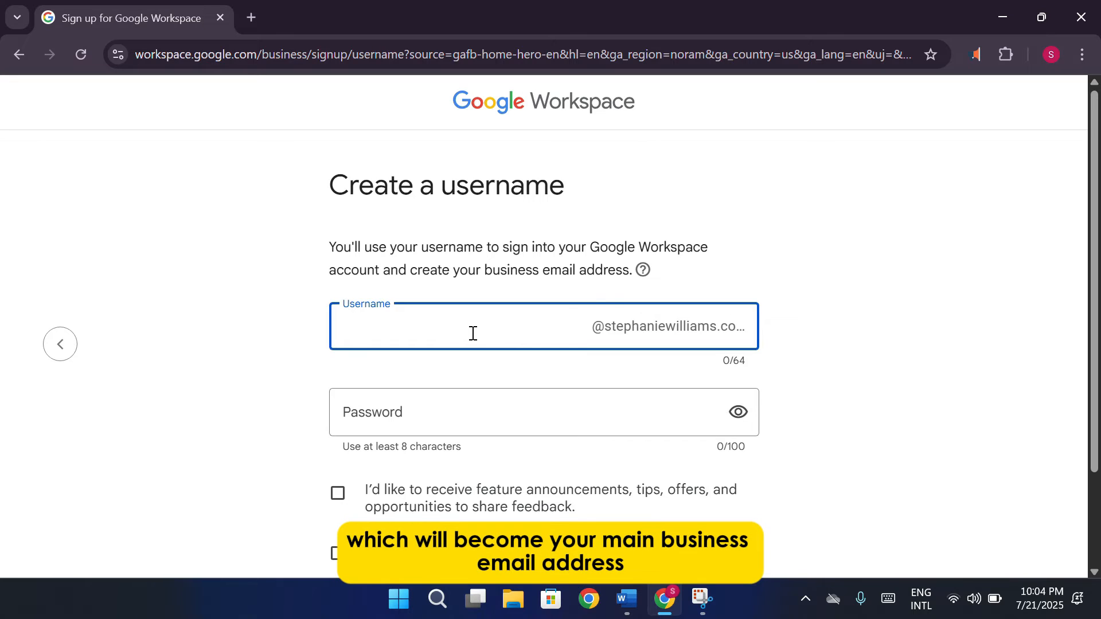
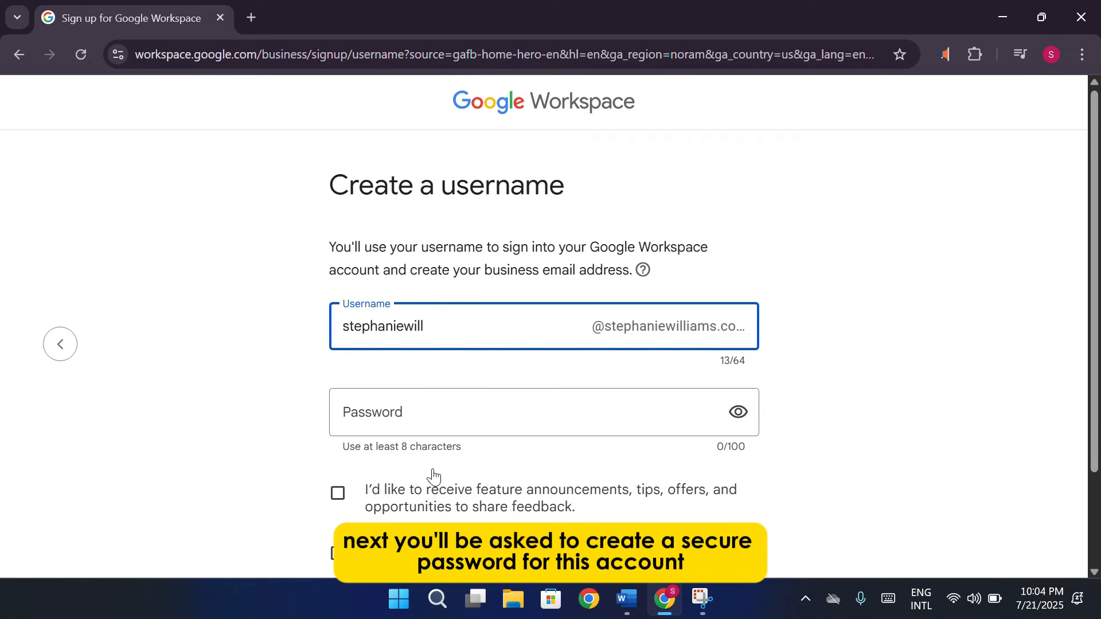
pyautogui.click(461, 404)
pyautogui.write('•••••')
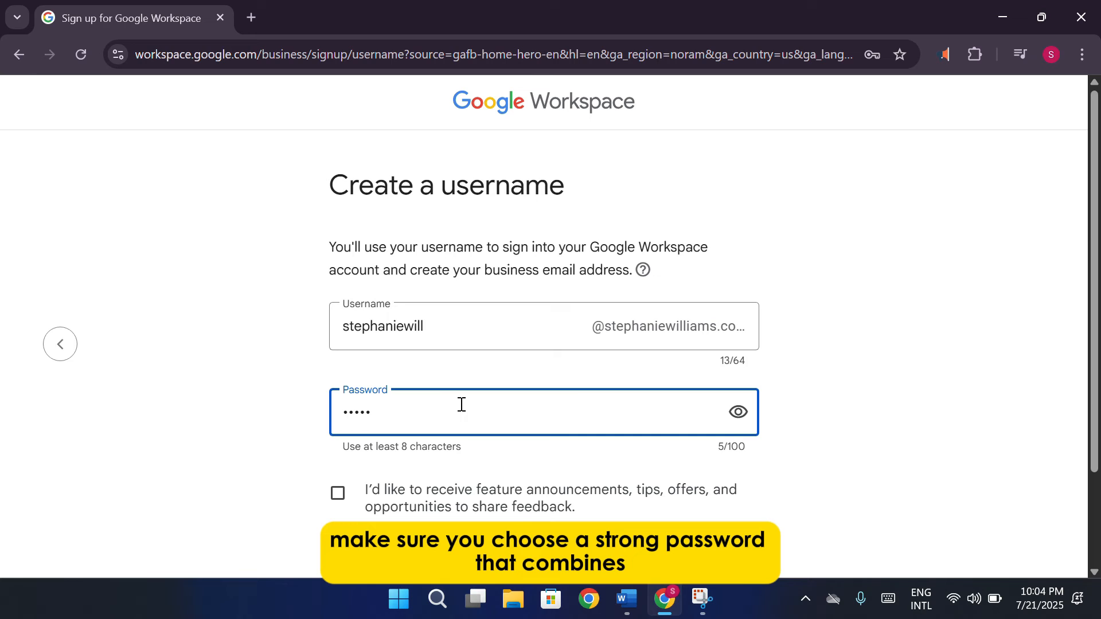
pyautogui.write('•••••••')
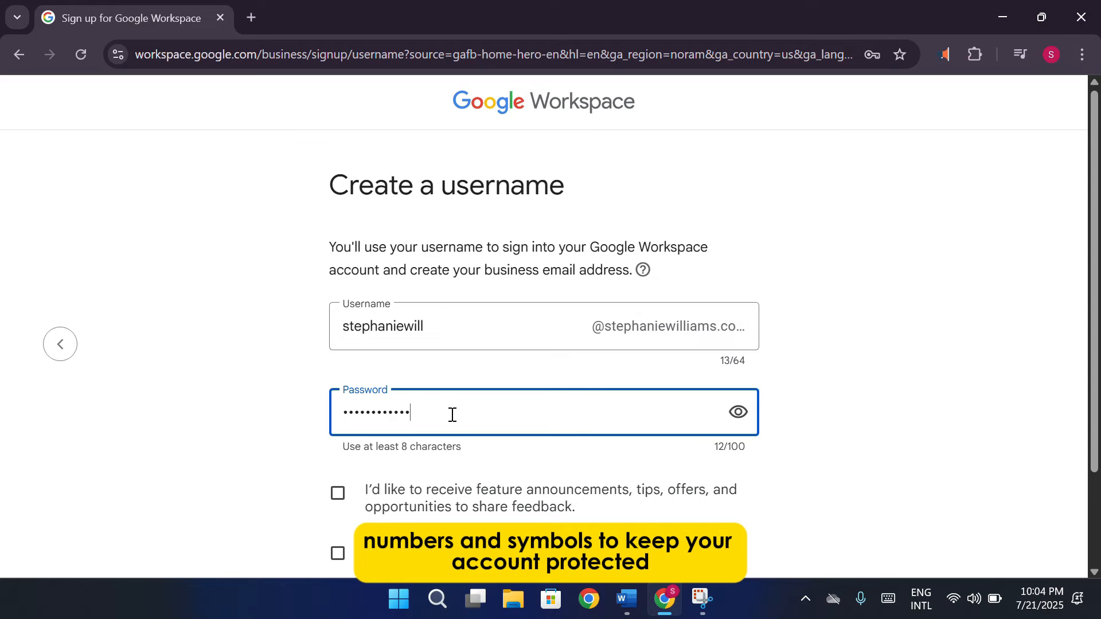
# Opt in only to team-member tips emails and agree to the terms
pyautogui.scroll(-2, 452, 415)
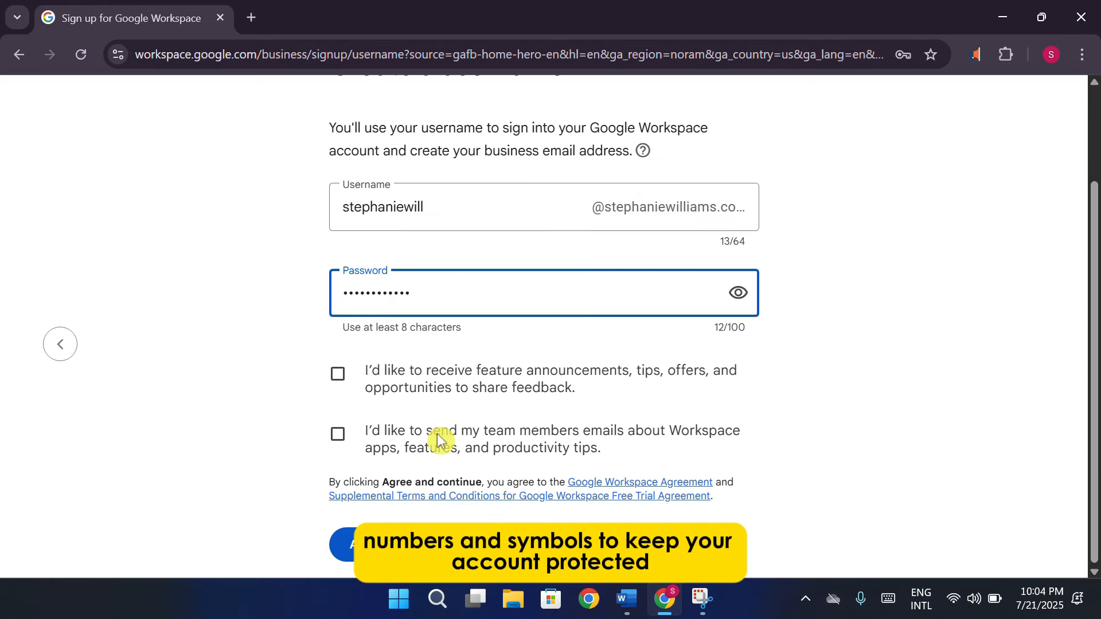
pyautogui.click(338, 374)
pyautogui.click(342, 429)
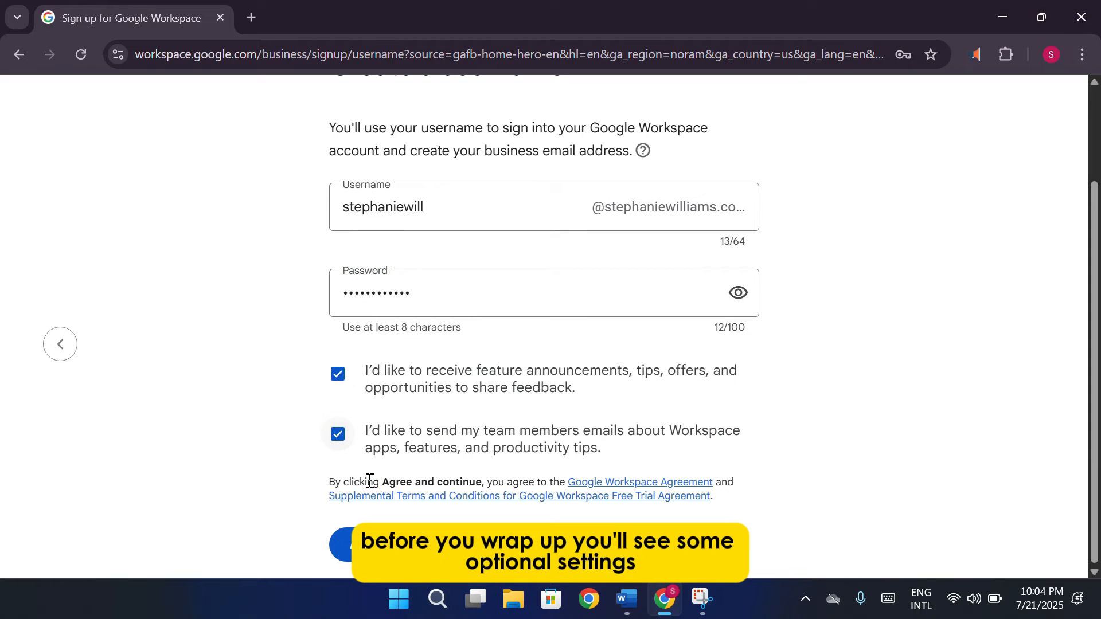
pyautogui.click(338, 374)
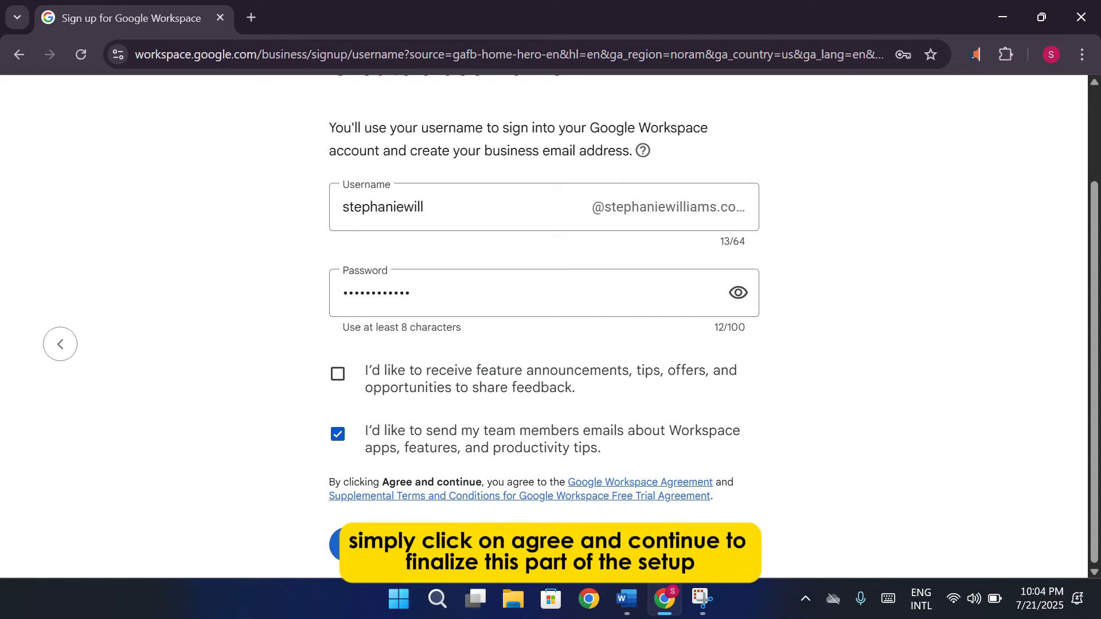
pyautogui.click(384, 543)
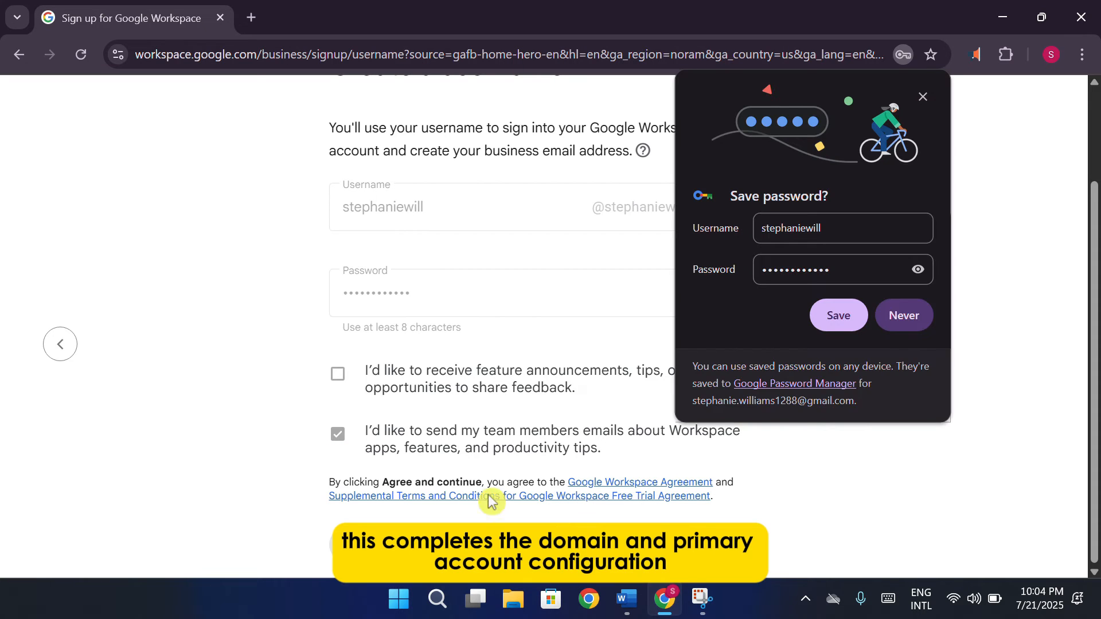
# Save the login in the browser and start the 14-day trial of the $8.40 plan
pyautogui.click(844, 325)
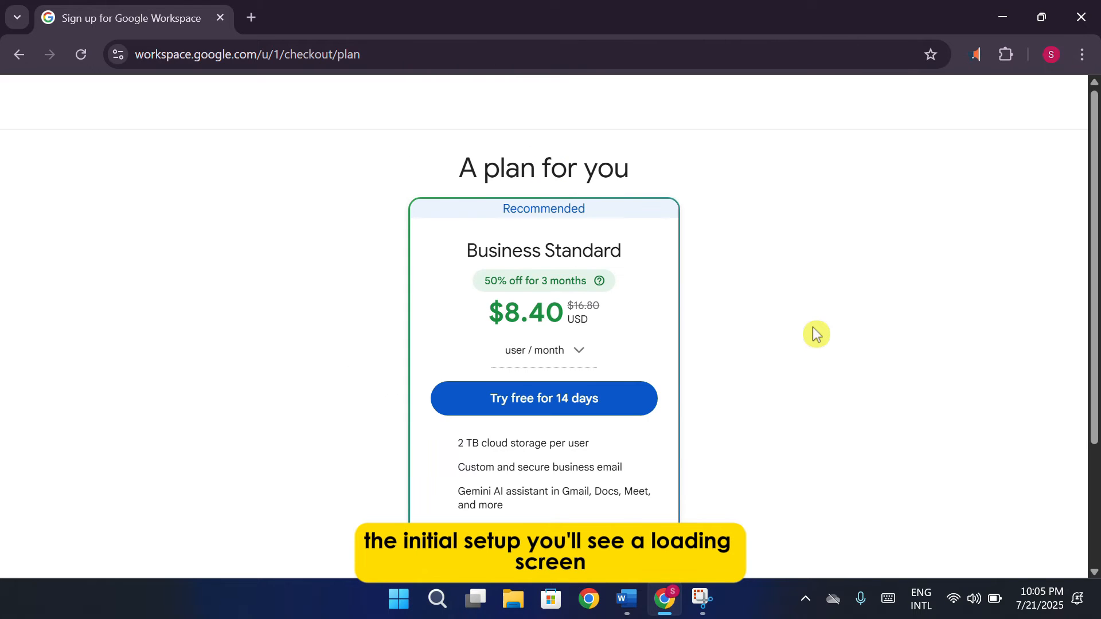
pyautogui.scroll(-3, 789, 290)
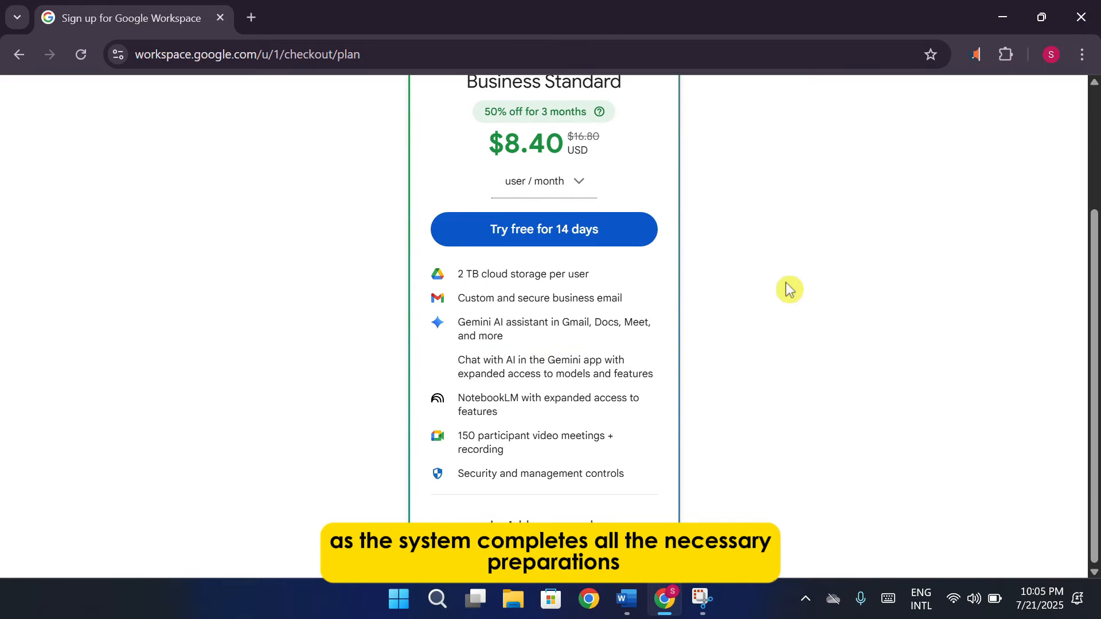
pyautogui.scroll(-1, 789, 290)
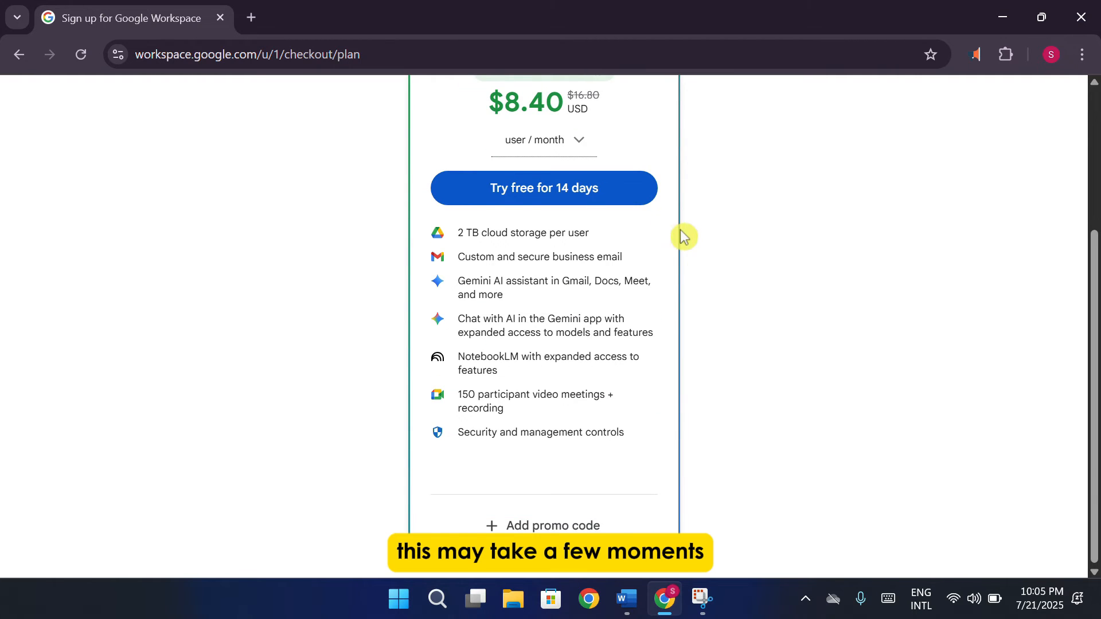
pyautogui.scroll(3, 689, 241)
pyautogui.scroll(-3, 694, 245)
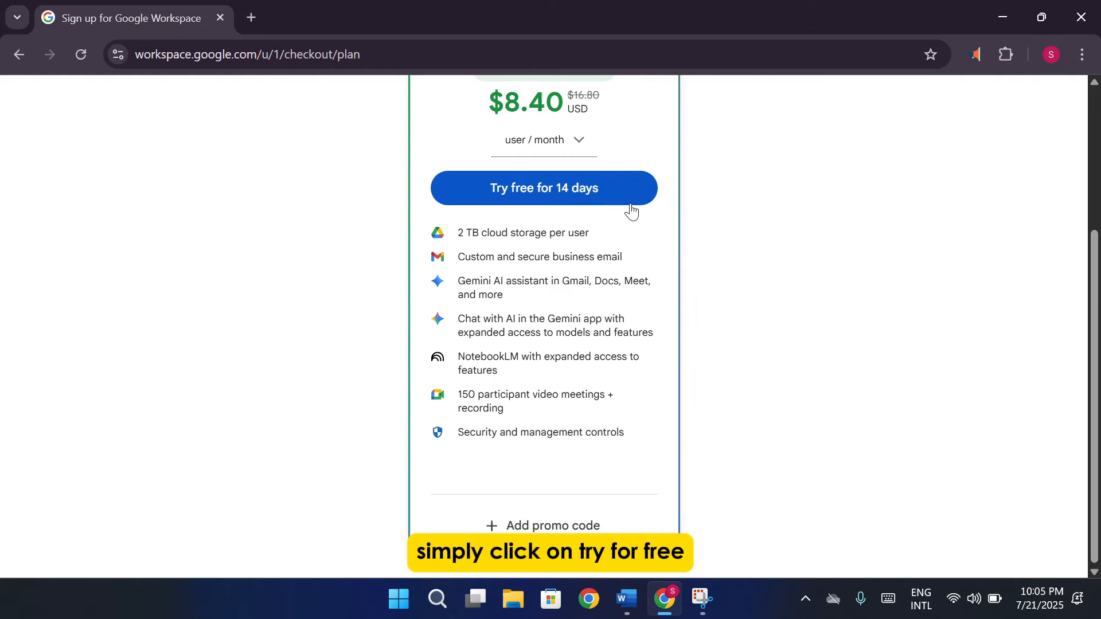
pyautogui.click(592, 193)
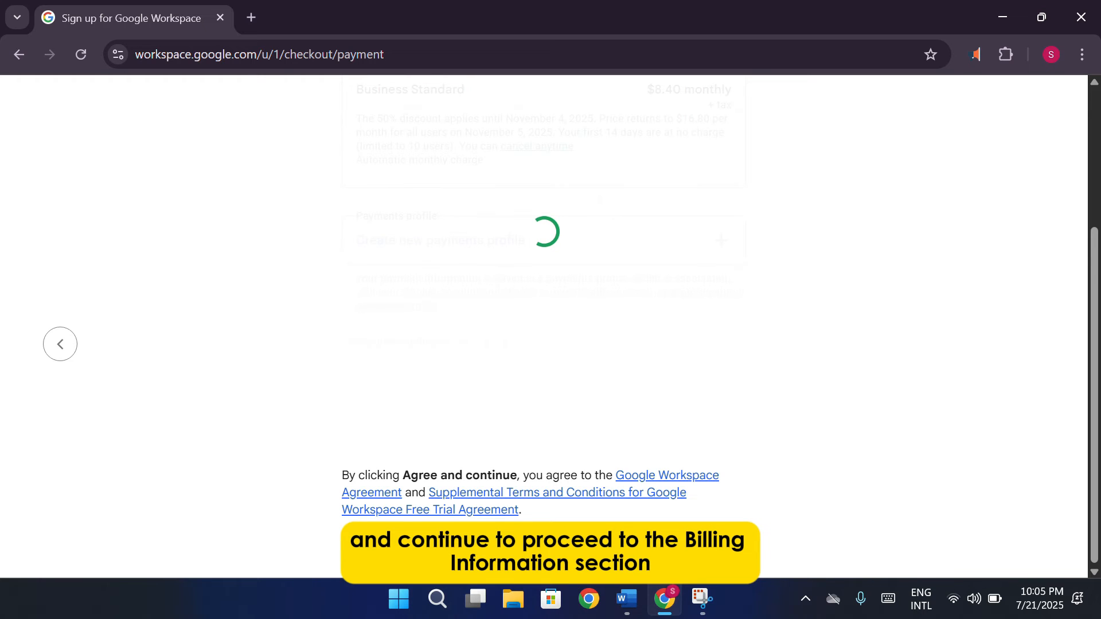
# Fill in the payments profile's street address, apartment, city and postal code, then create it
pyautogui.scroll(-3, 650, 450)
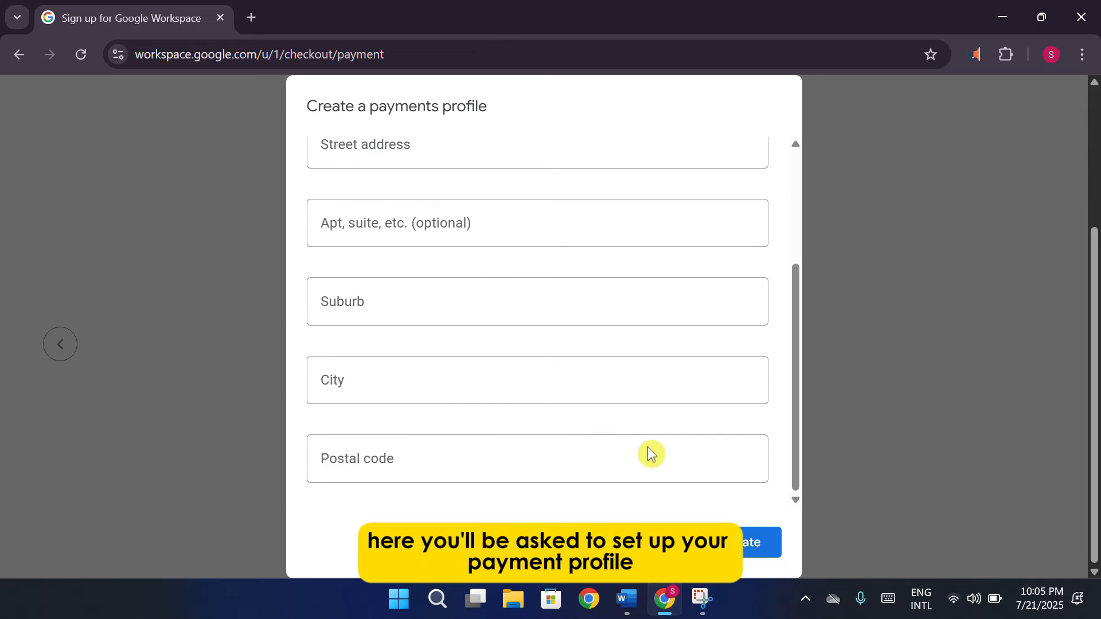
pyautogui.scroll(3, 649, 453)
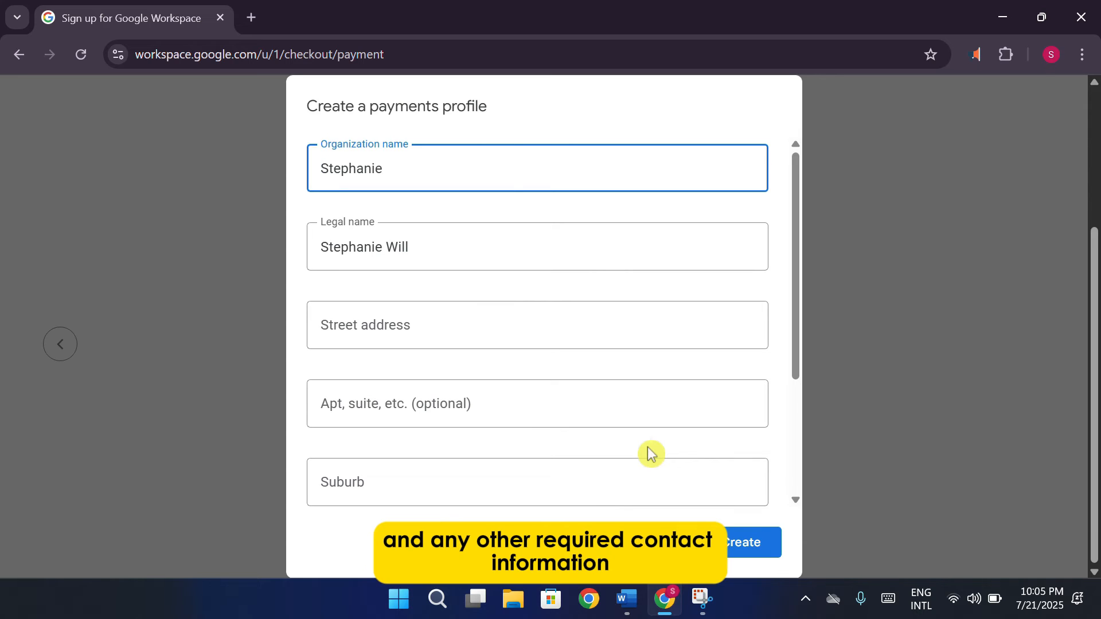
pyautogui.scroll(-3, 580, 390)
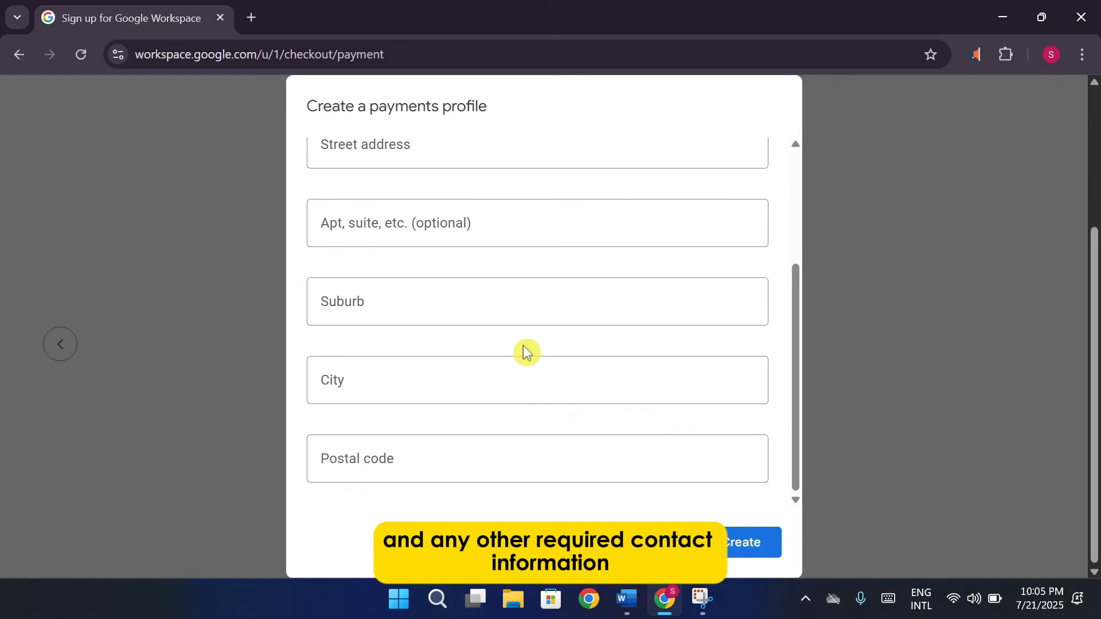
pyautogui.scroll(3, 484, 306)
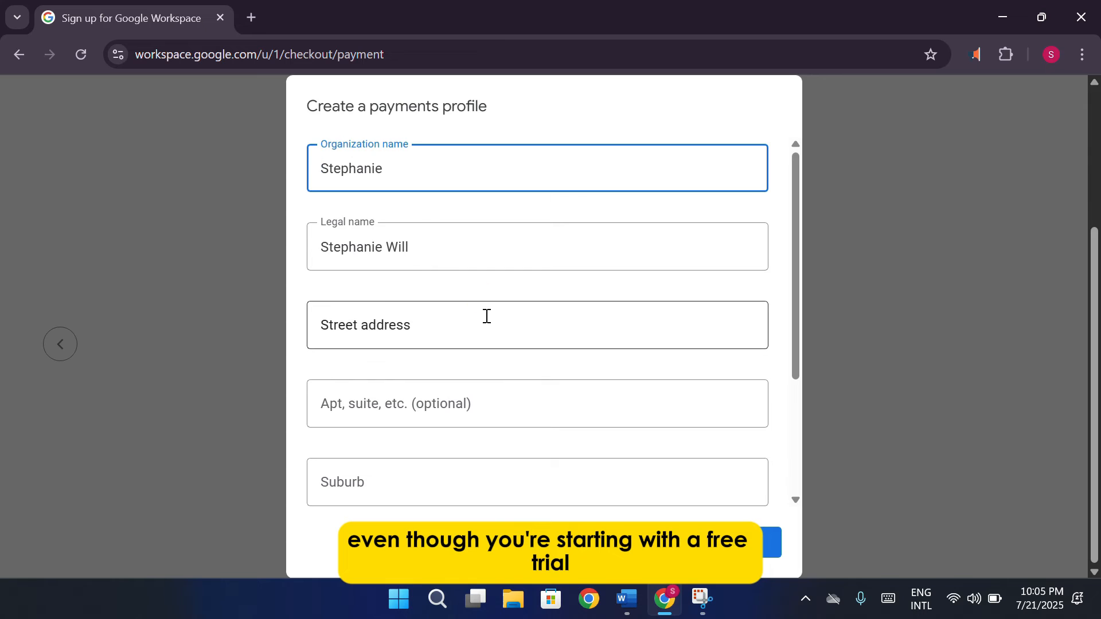
pyautogui.click(485, 312)
pyautogui.write('Pakistan')
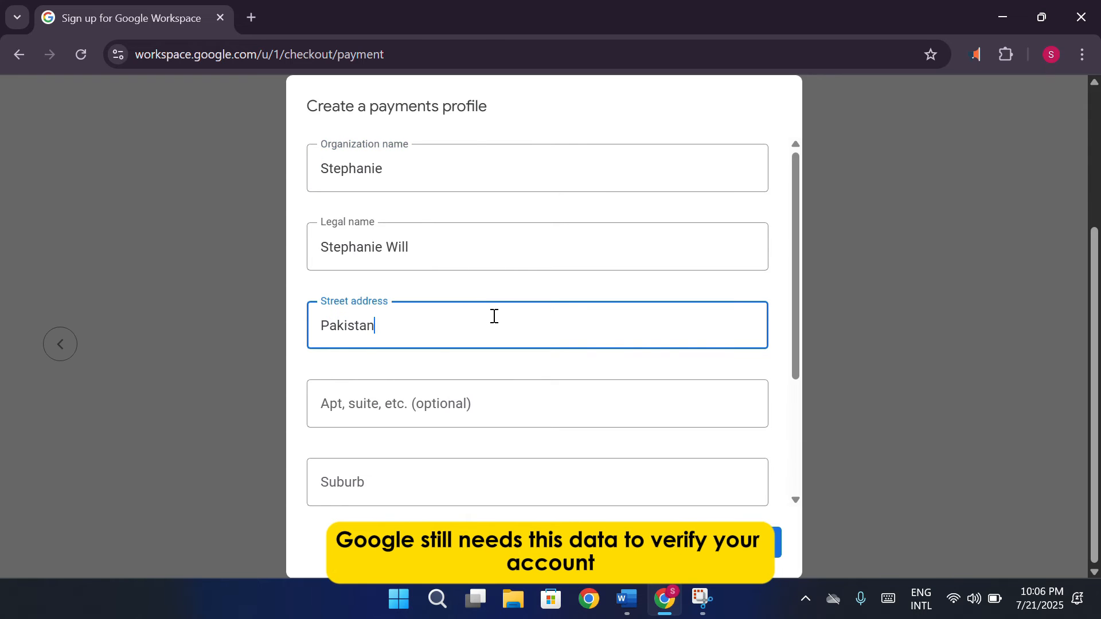
pyautogui.click(504, 406)
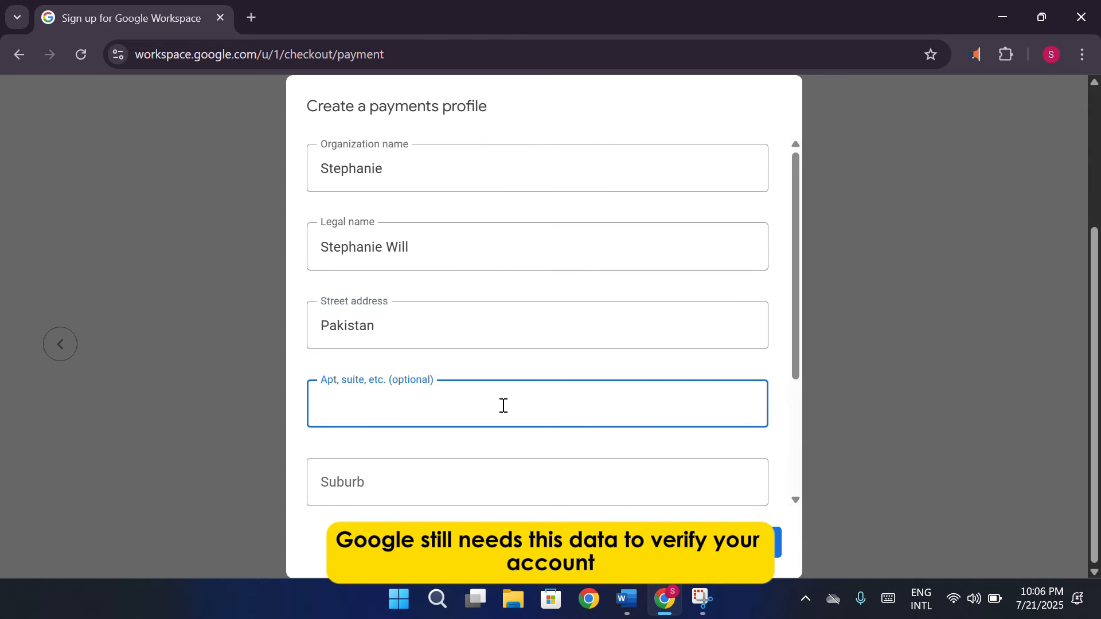
pyautogui.write('Pakistan')
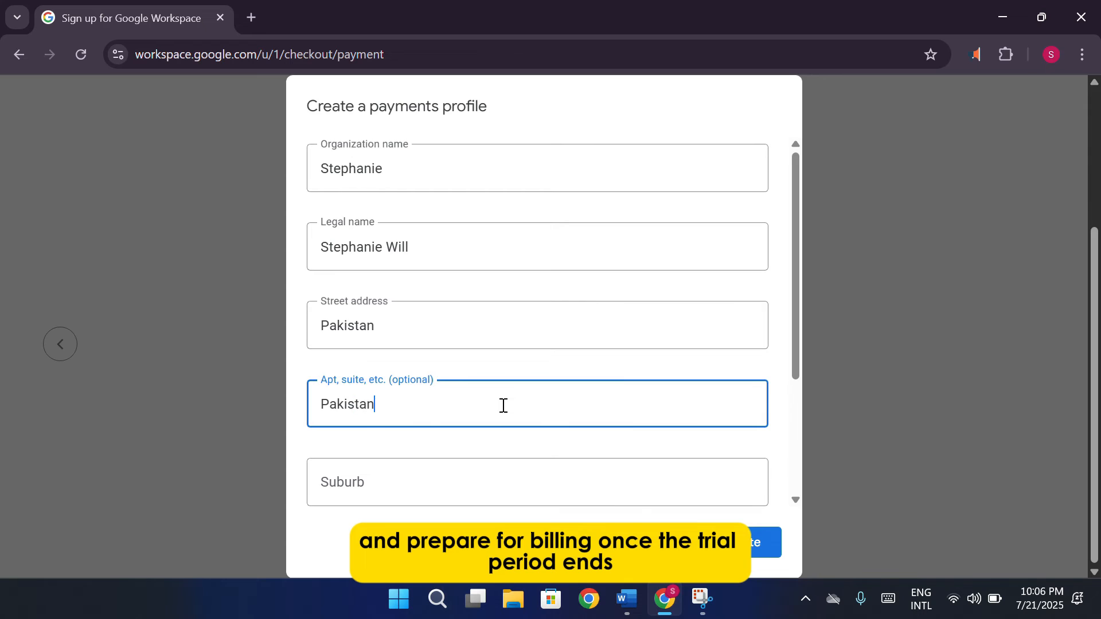
pyautogui.scroll(-3, 504, 407)
pyautogui.click(438, 401)
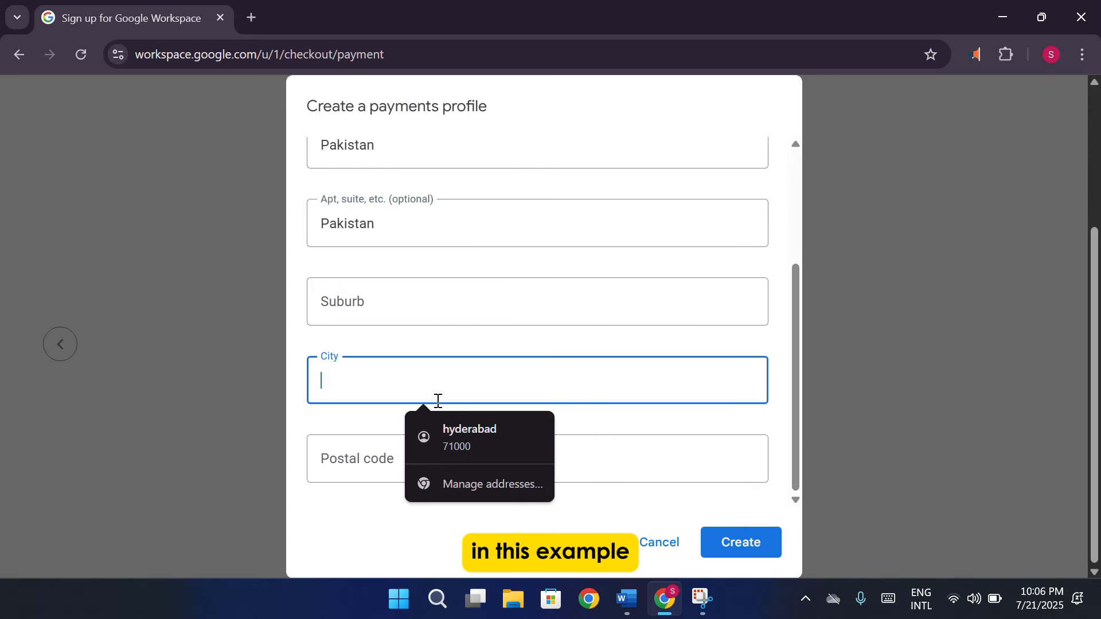
pyautogui.write('Pak')
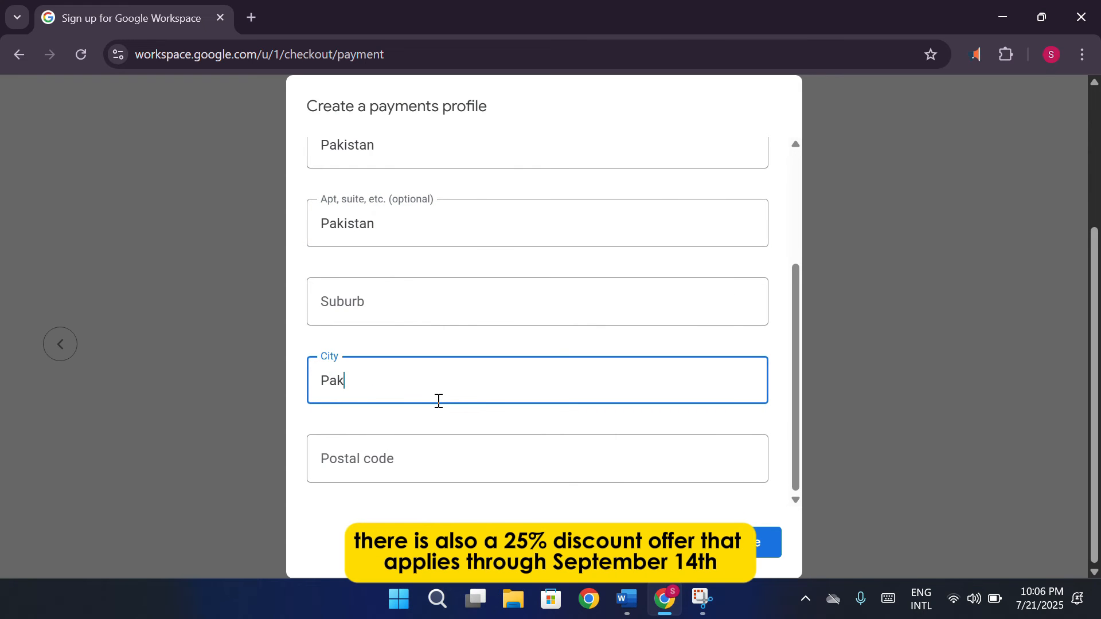
pyautogui.write('istan')
pyautogui.click(435, 455)
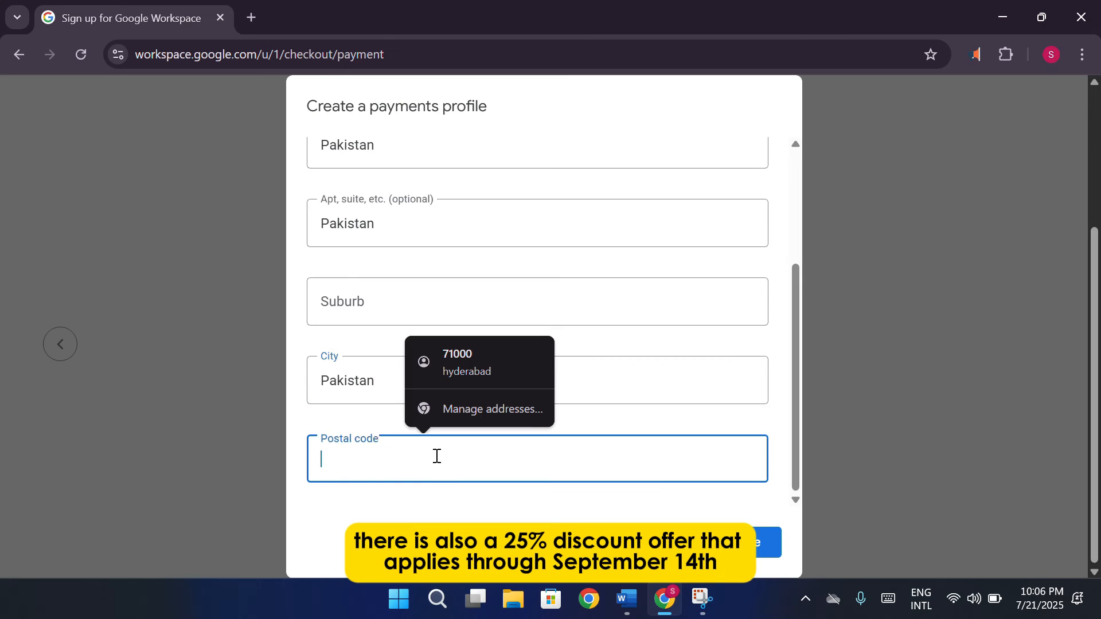
pyautogui.write('71222')
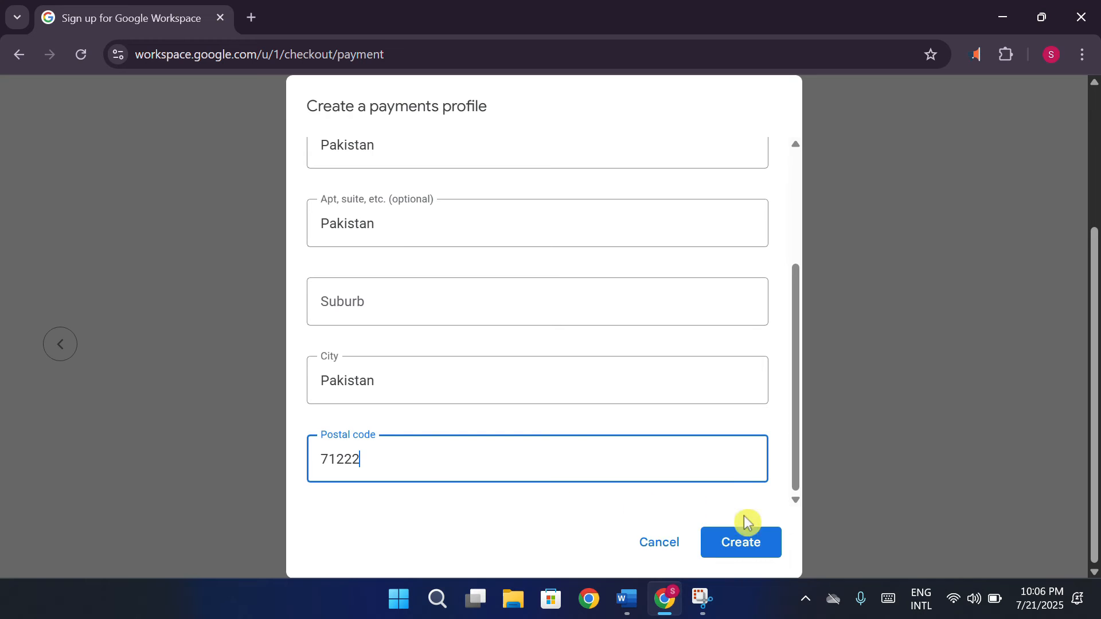
pyautogui.click(773, 541)
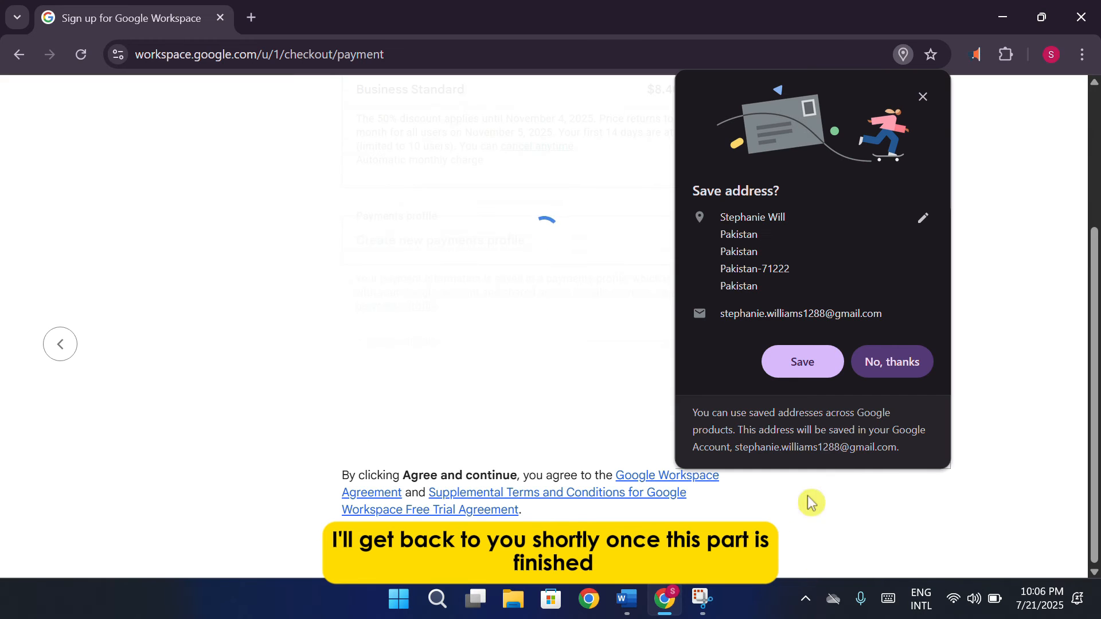
# Dismiss the save-address prompt, add the Mastercard payment method and accept the checkout terms
pyautogui.click(924, 97)
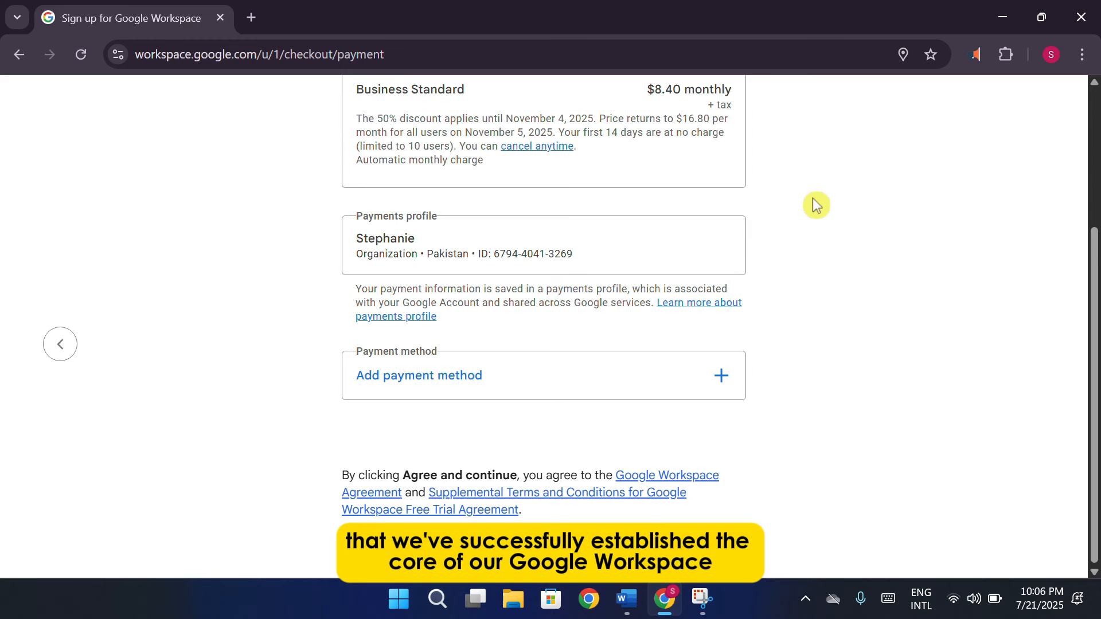
pyautogui.scroll(3, 774, 315)
pyautogui.scroll(-3, 789, 344)
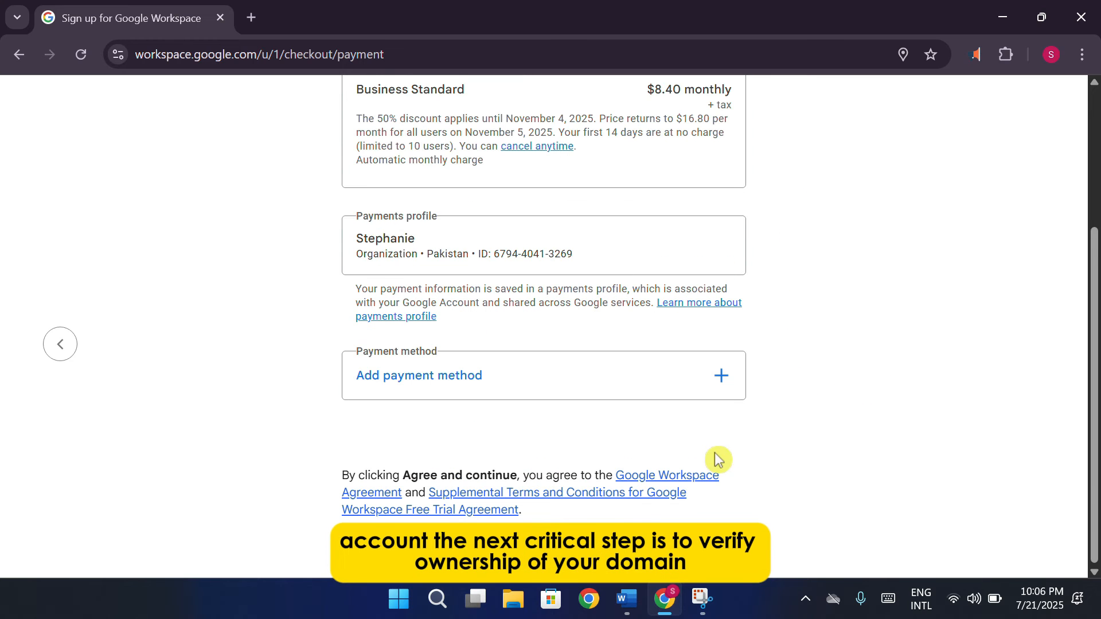
pyautogui.click(682, 549)
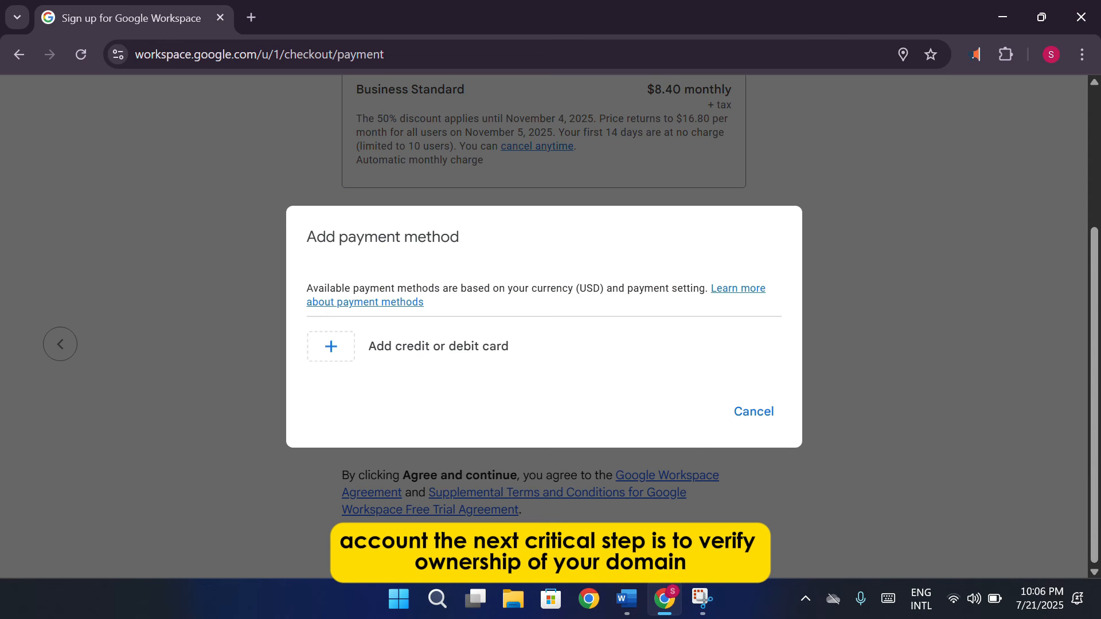
pyautogui.click(755, 423)
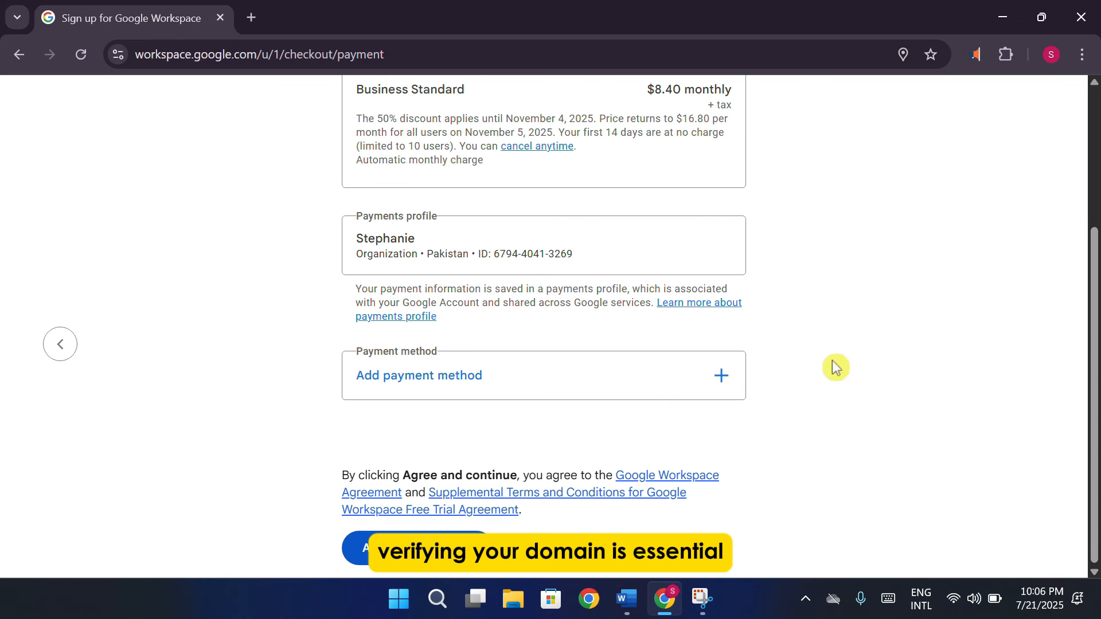
pyautogui.scroll(4, 833, 366)
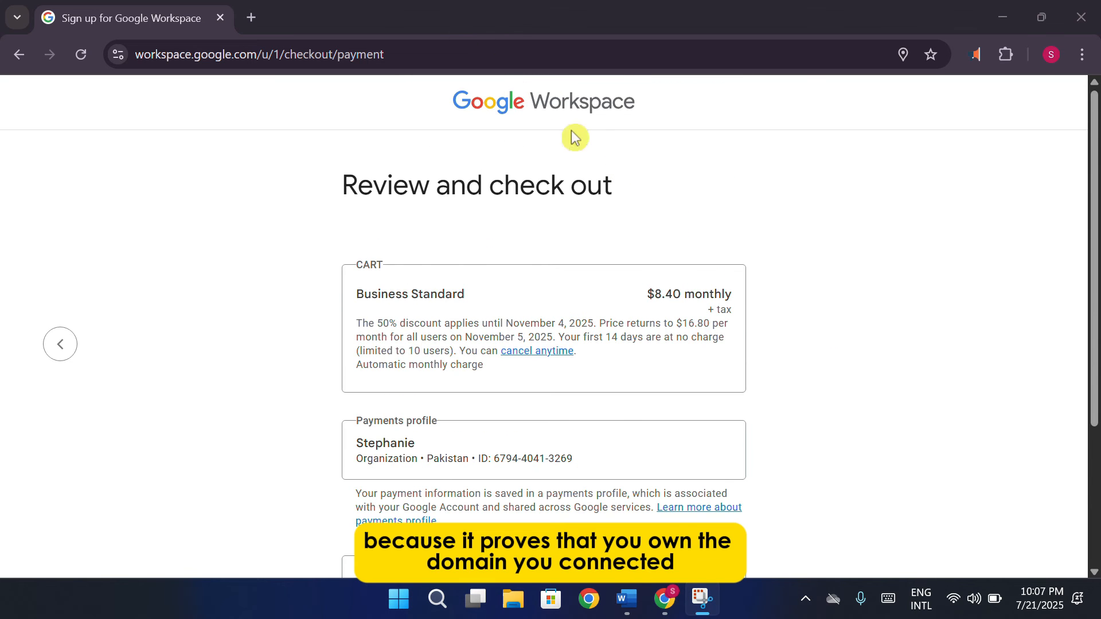
pyautogui.scroll(-4, 573, 141)
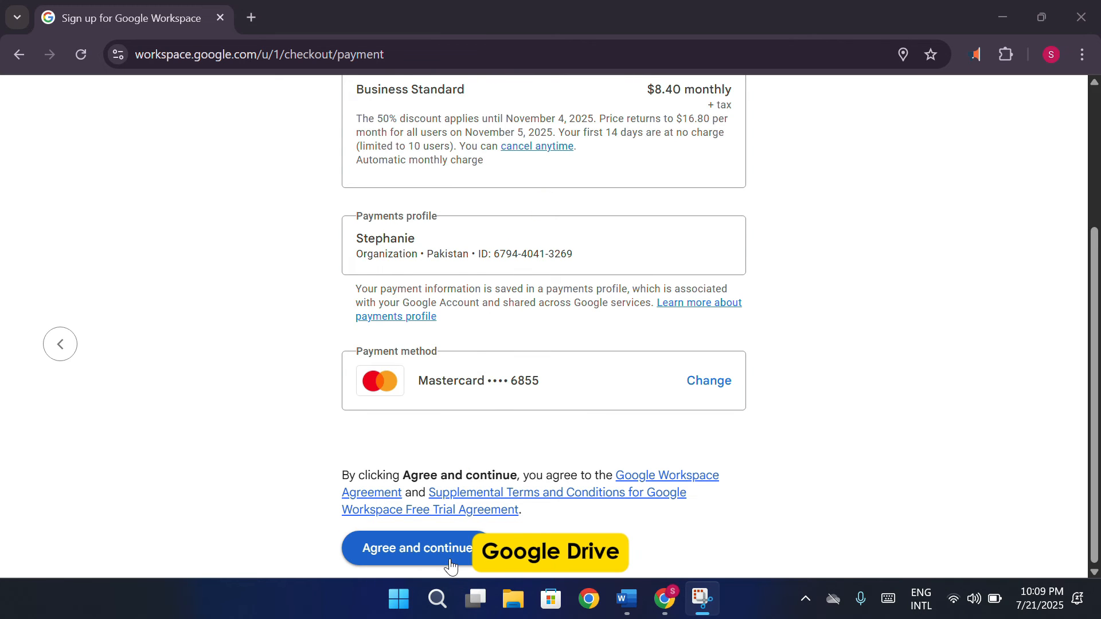
pyautogui.click(450, 561)
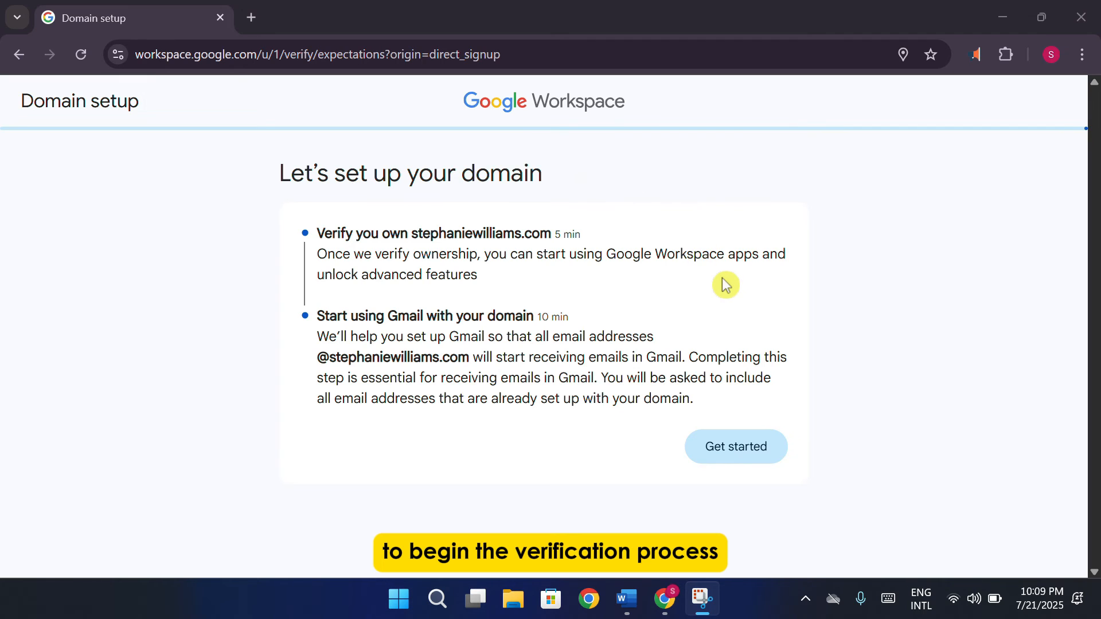
# Start domain setup with Shopify as the host to reach the TXT verification code page
pyautogui.click(765, 450)
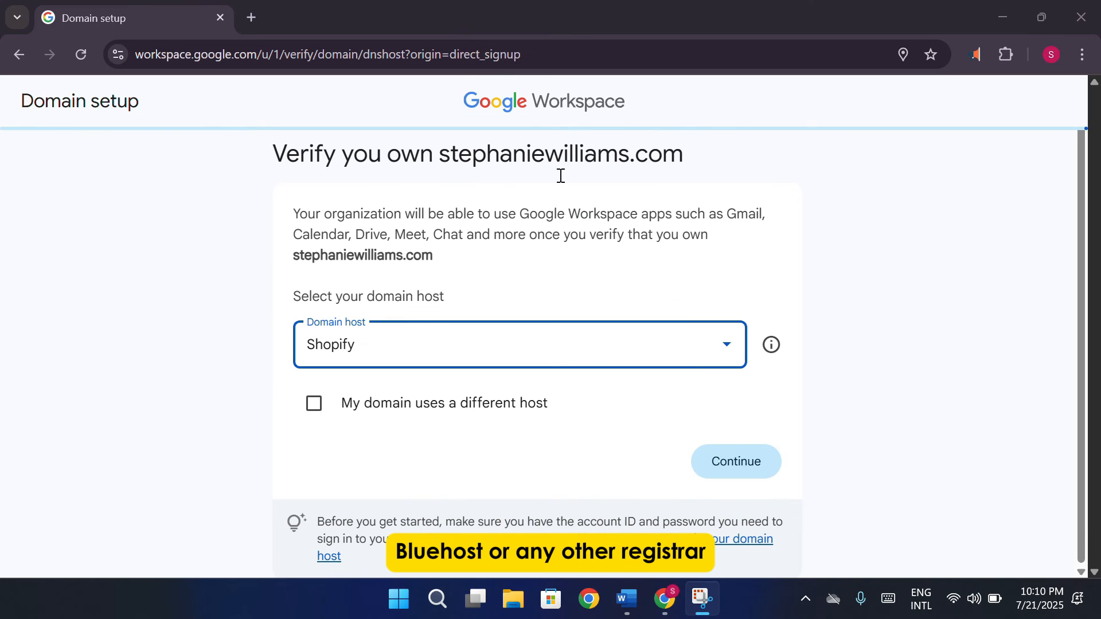
pyautogui.click(738, 468)
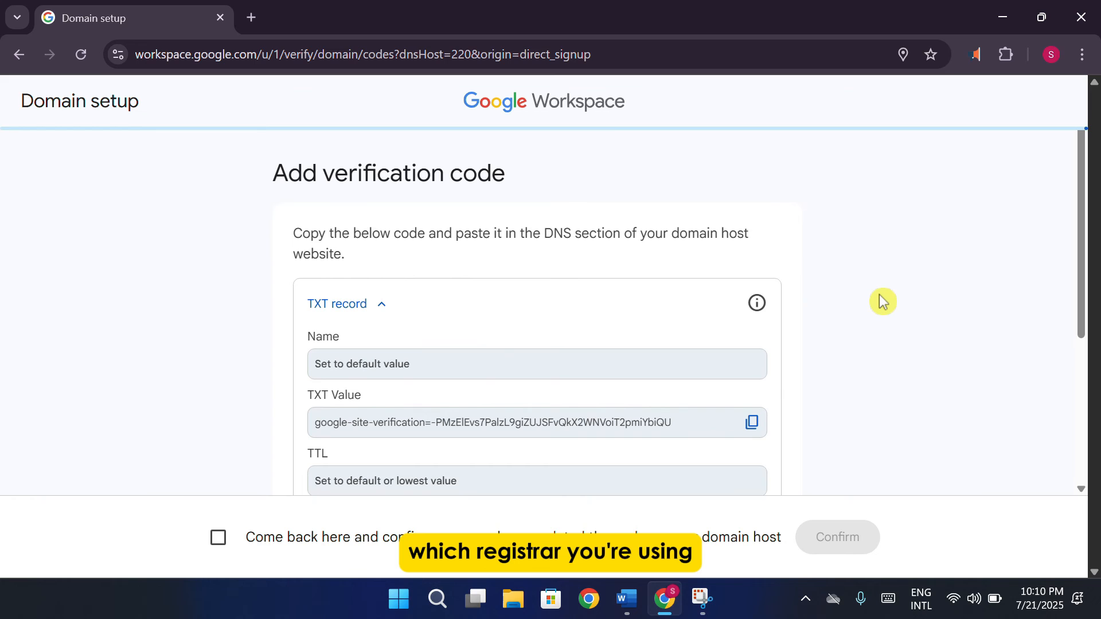
# Confirm the TXT verification code was added at Shopify and submit the domain for verification
pyautogui.scroll(-4, 880, 301)
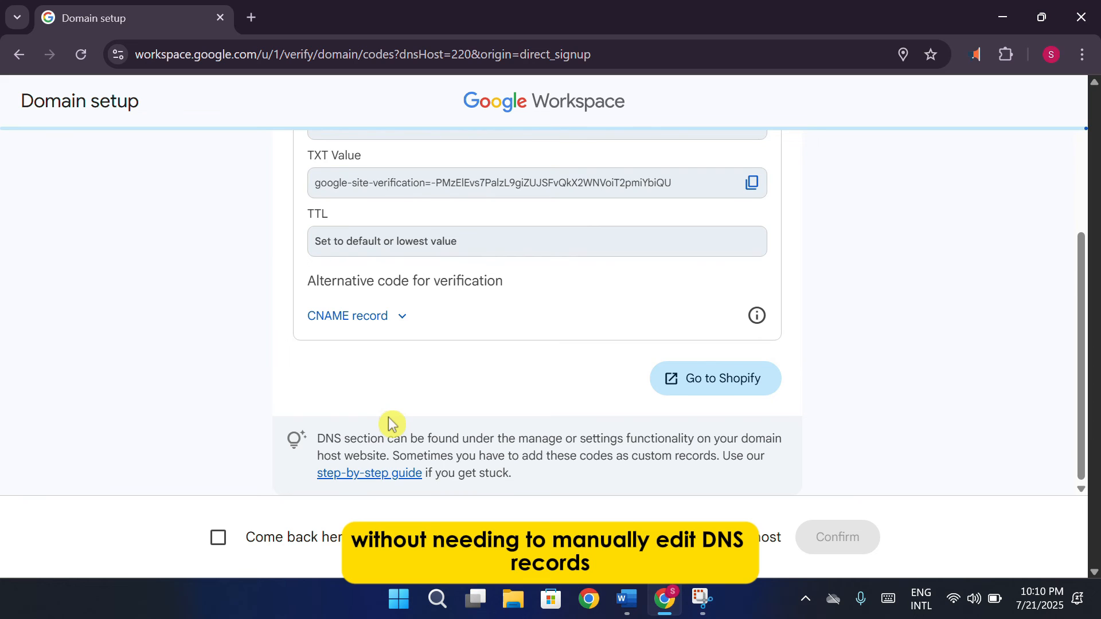
pyautogui.click(220, 542)
pyautogui.click(837, 537)
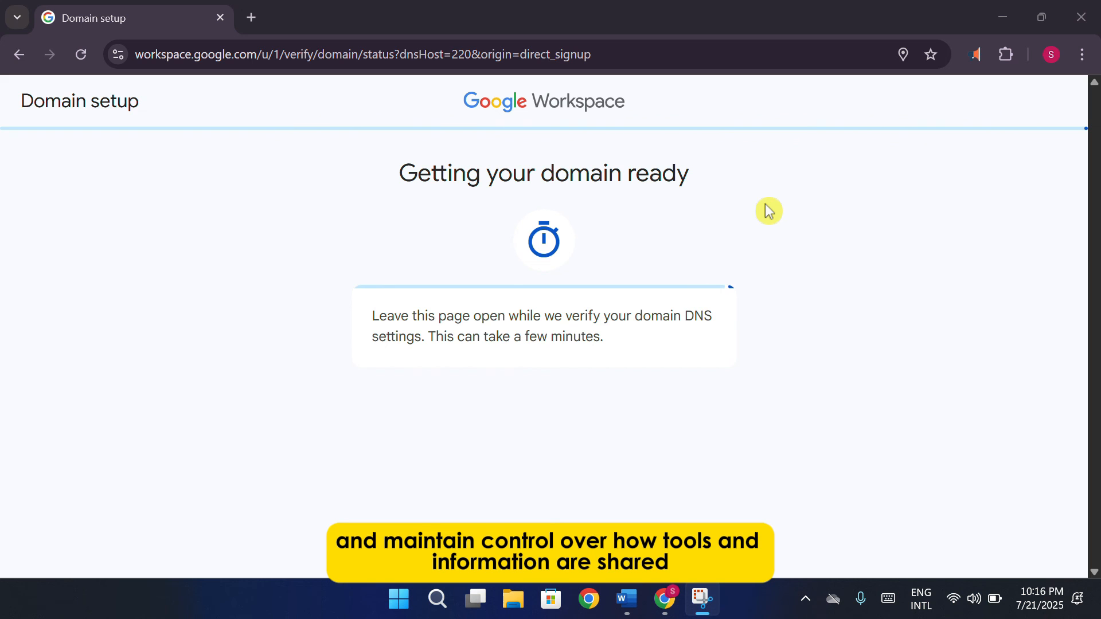
# Minimize the Chrome window to reveal the Windows desktop
pyautogui.click(1002, 17)
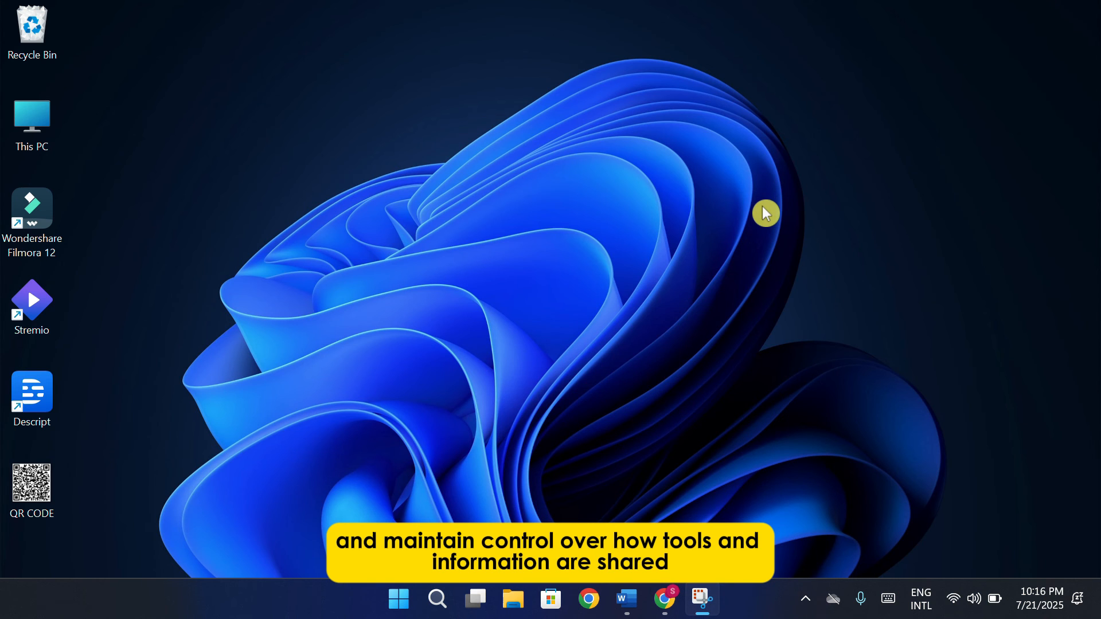